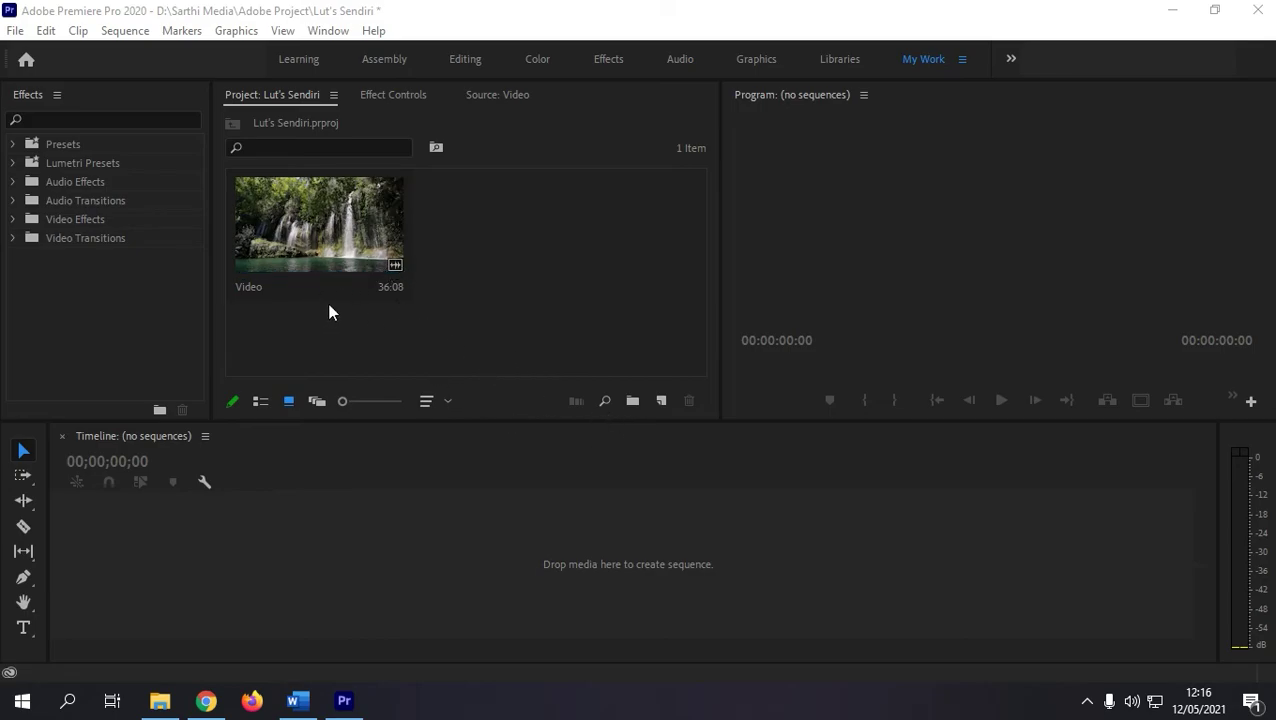
Create a new sequence, Sequence 06, with default settings.
left_click_drag(308, 272, 628, 447)
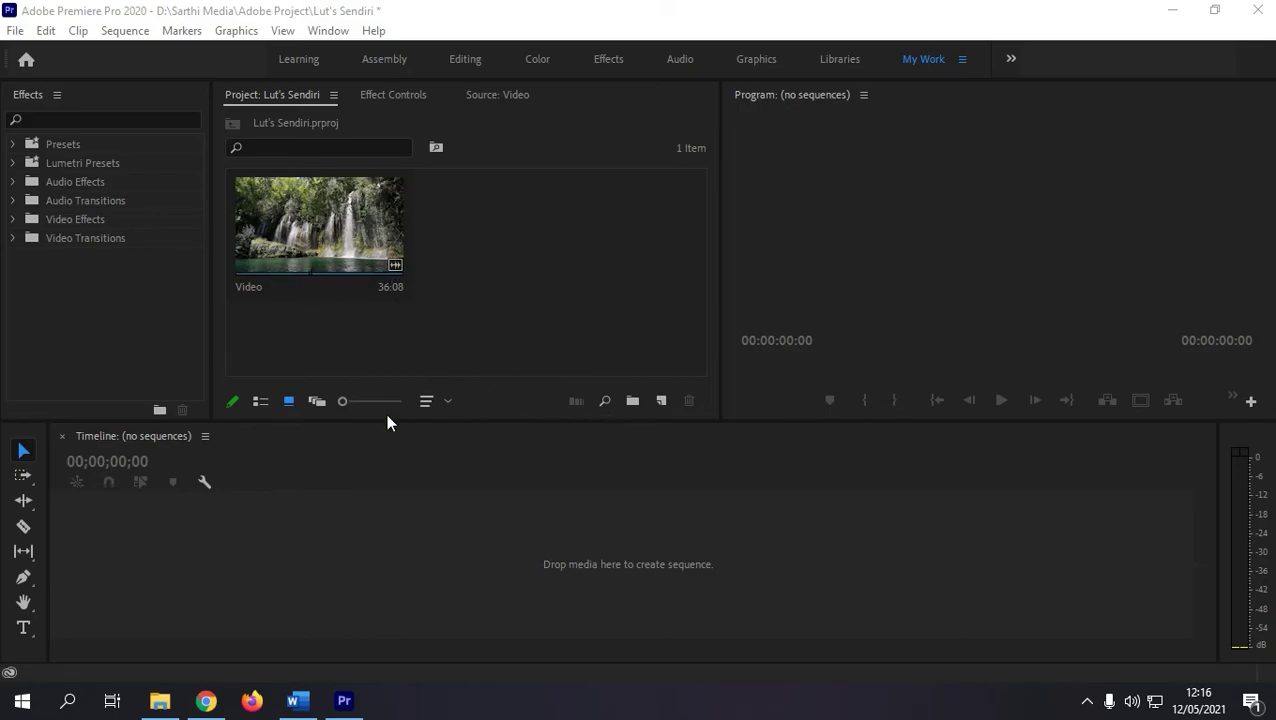
left_click(661, 401)
left_click(675, 424)
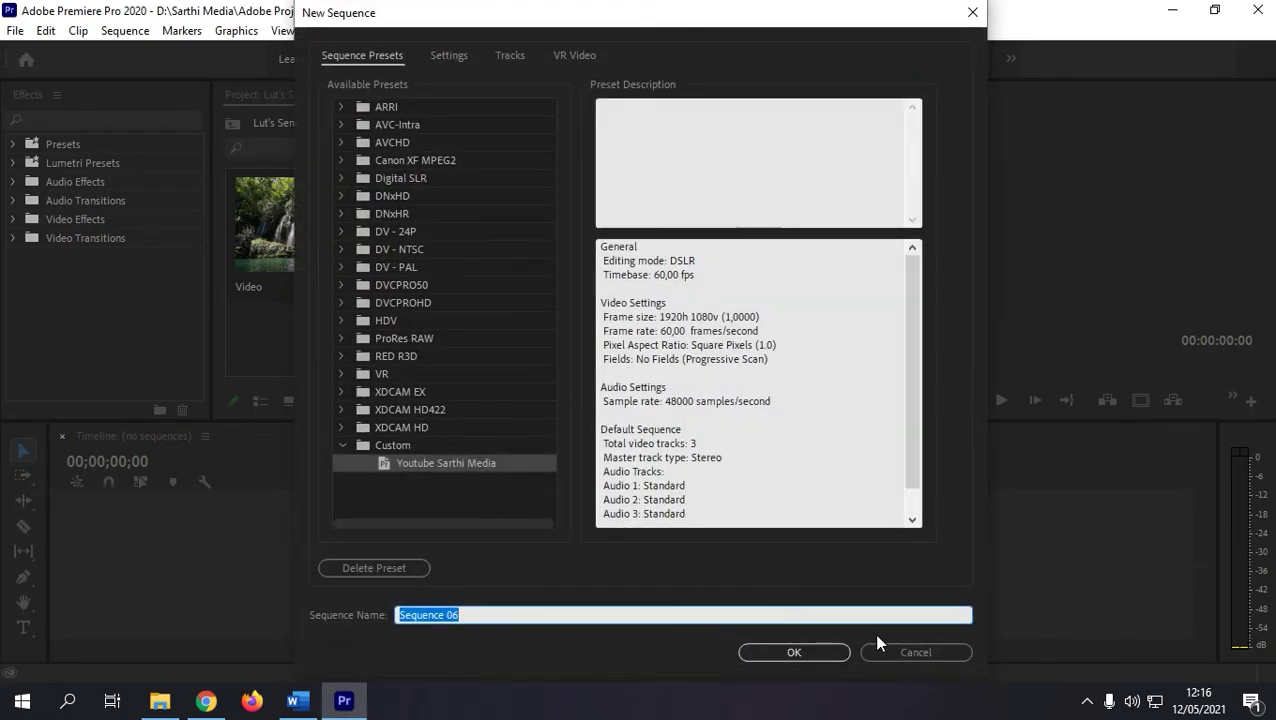
left_click(788, 652)
Put the waterfall Video clip on V1, keeping existing settings, and fit the timeline to it.
left_click(510, 343)
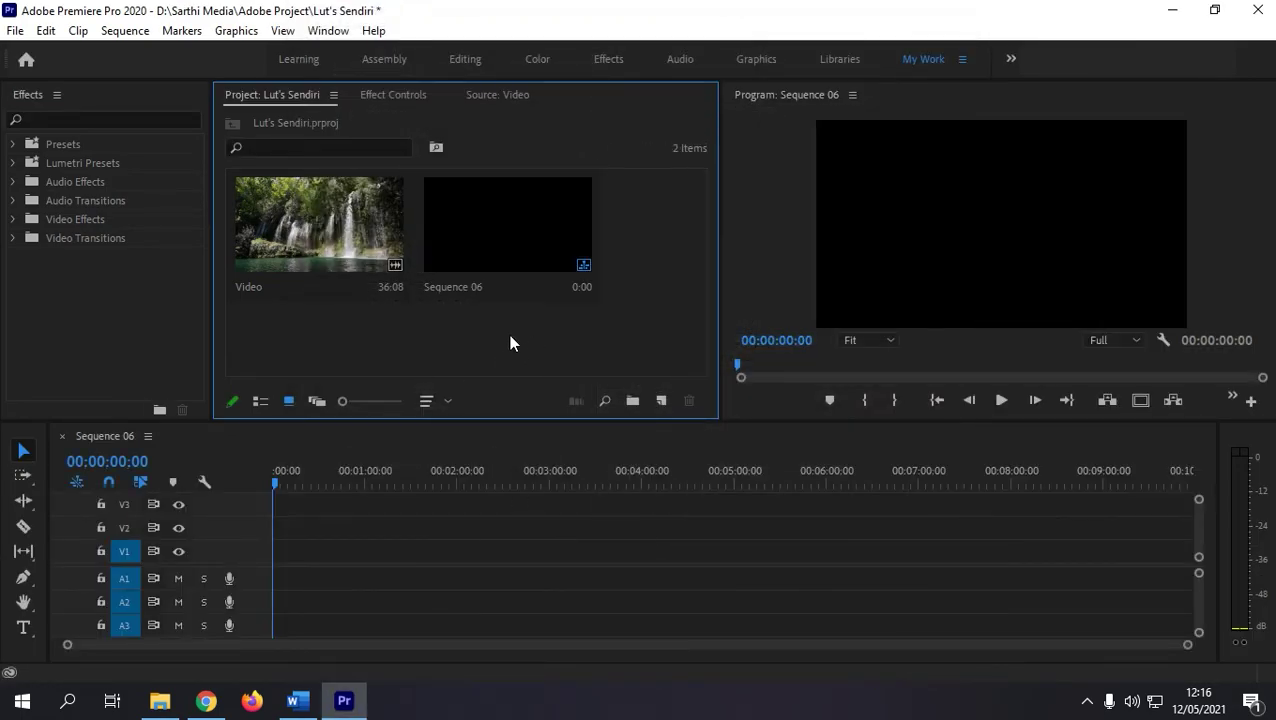
left_click(307, 240)
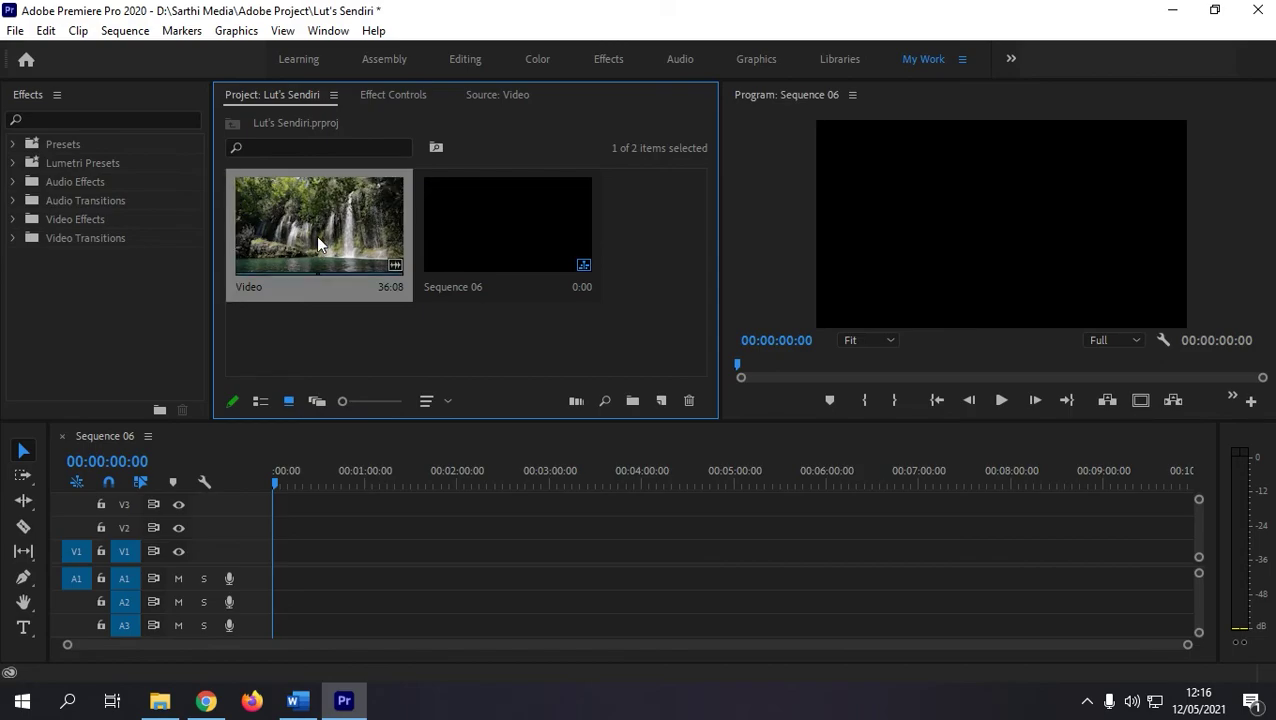
double_click(316, 235)
left_click_drag(443, 339, 295, 548)
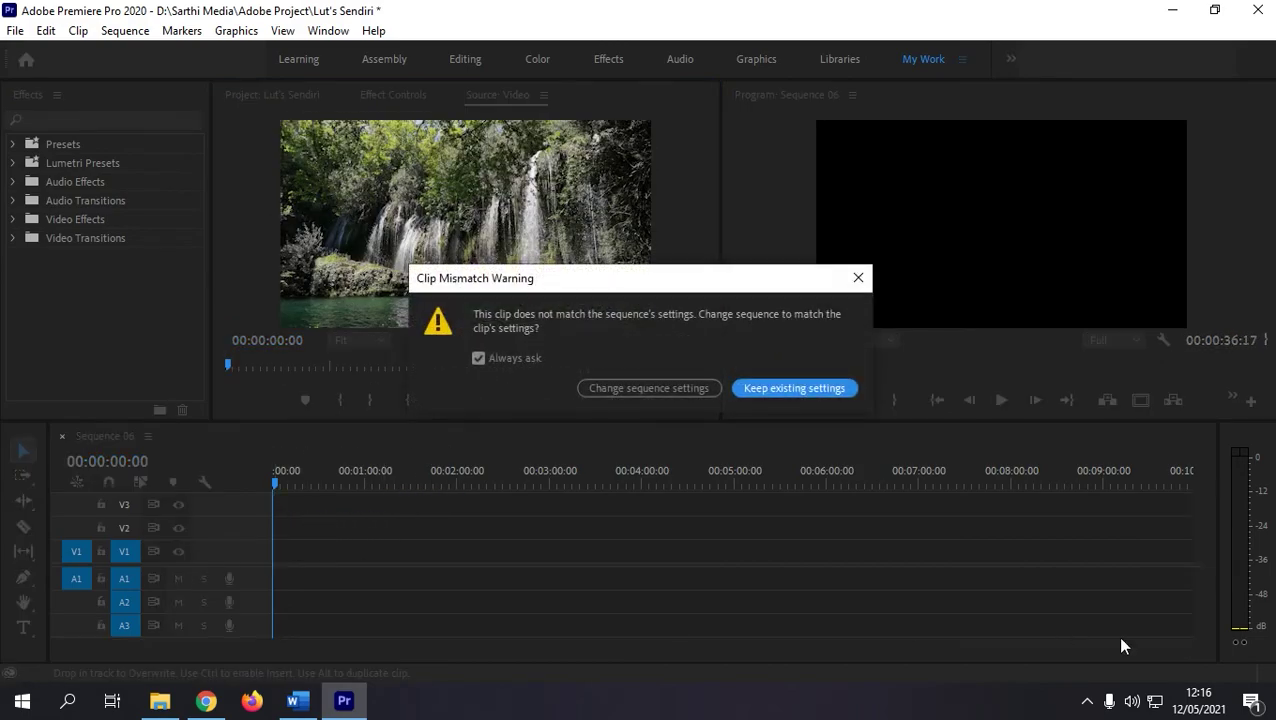
left_click(805, 390)
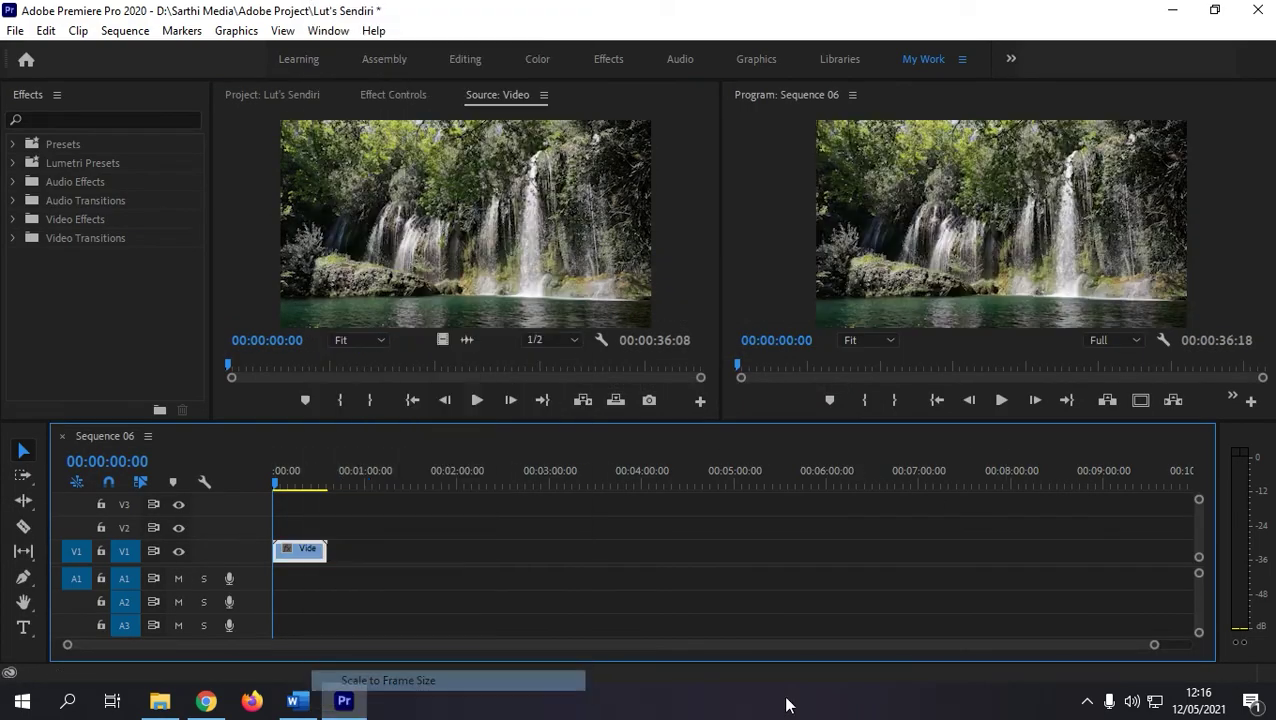
key("backslash")
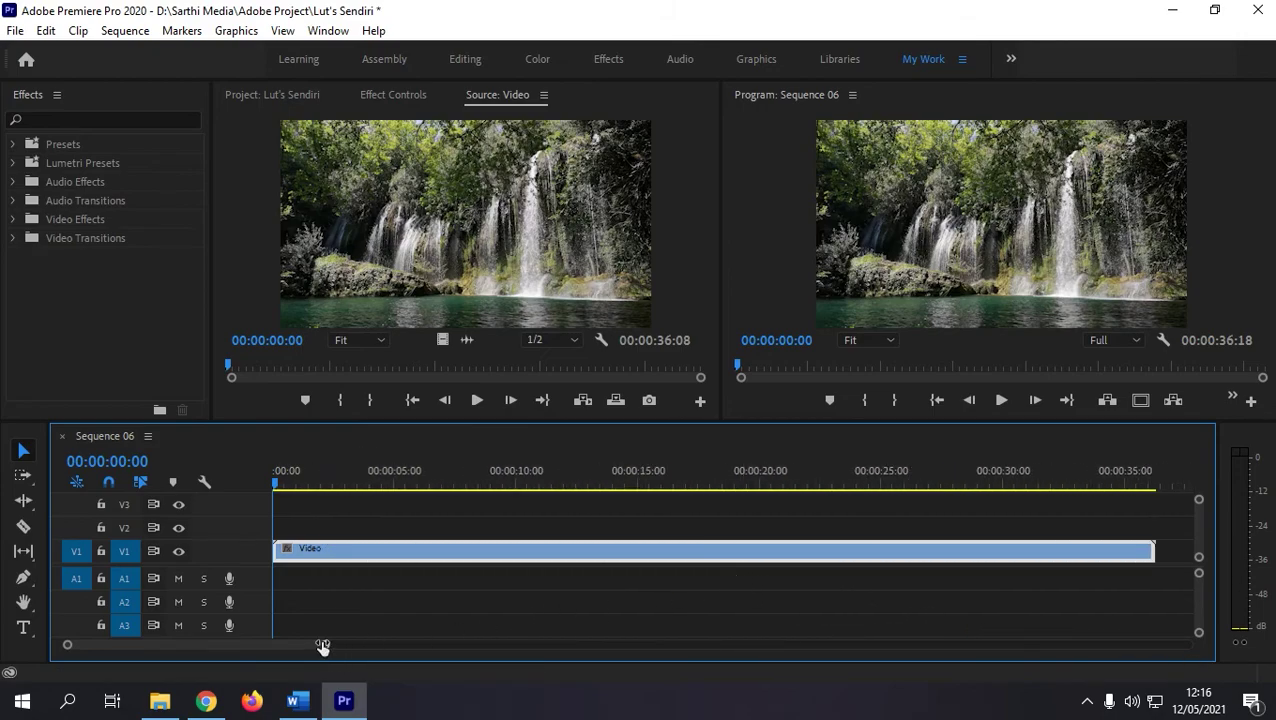
left_click_drag(325, 645, 353, 645)
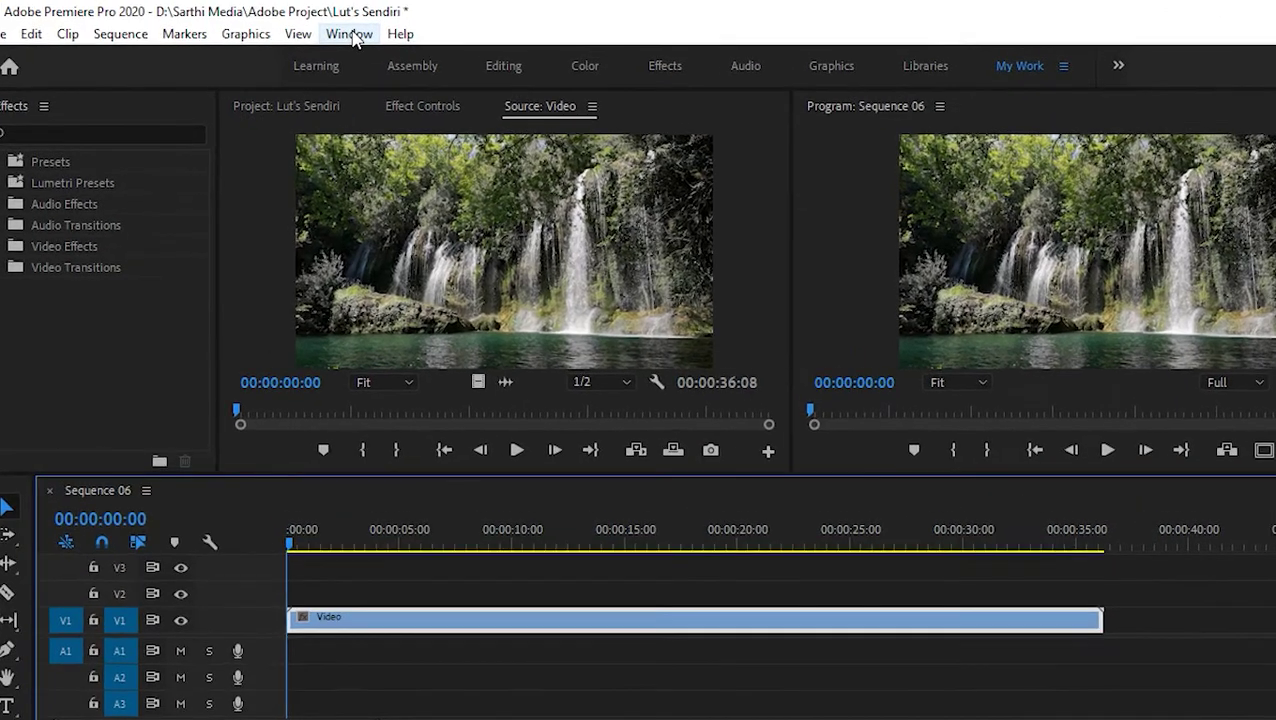
left_click(330, 31)
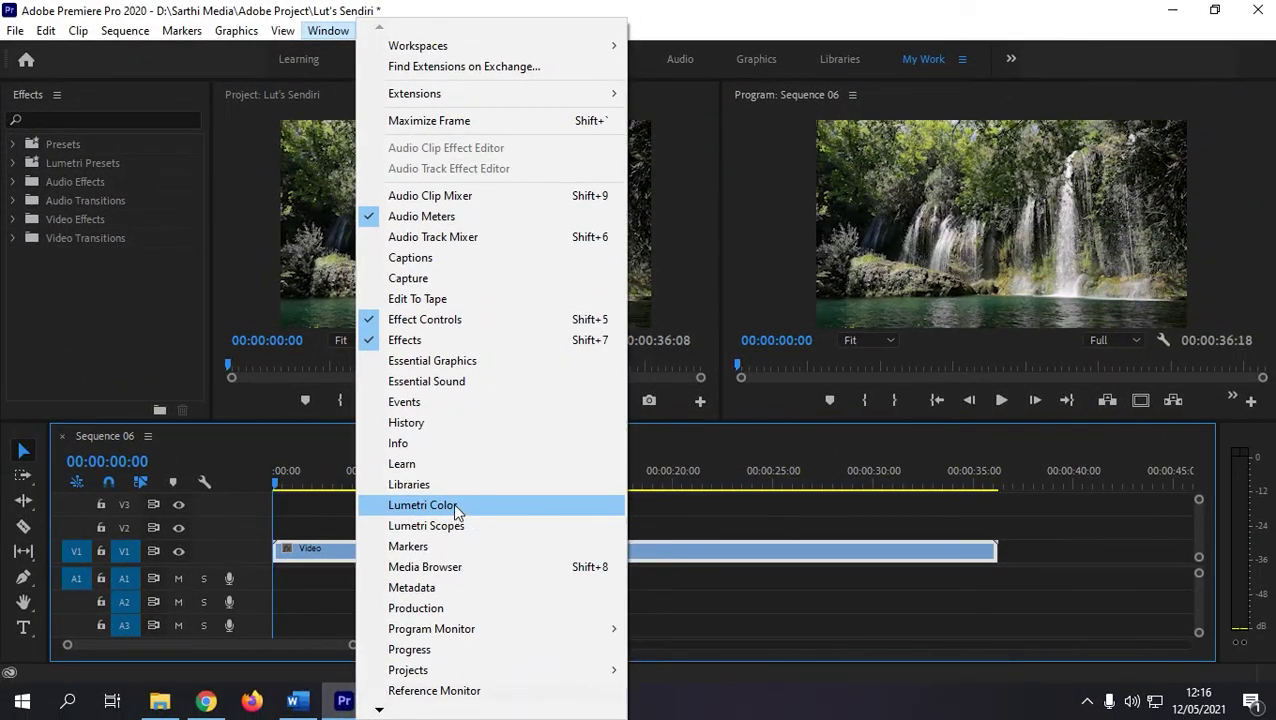
Show the Lumetri Color panel, widen the Program monitor, and review the Basic Correction controls.
left_click(453, 502)
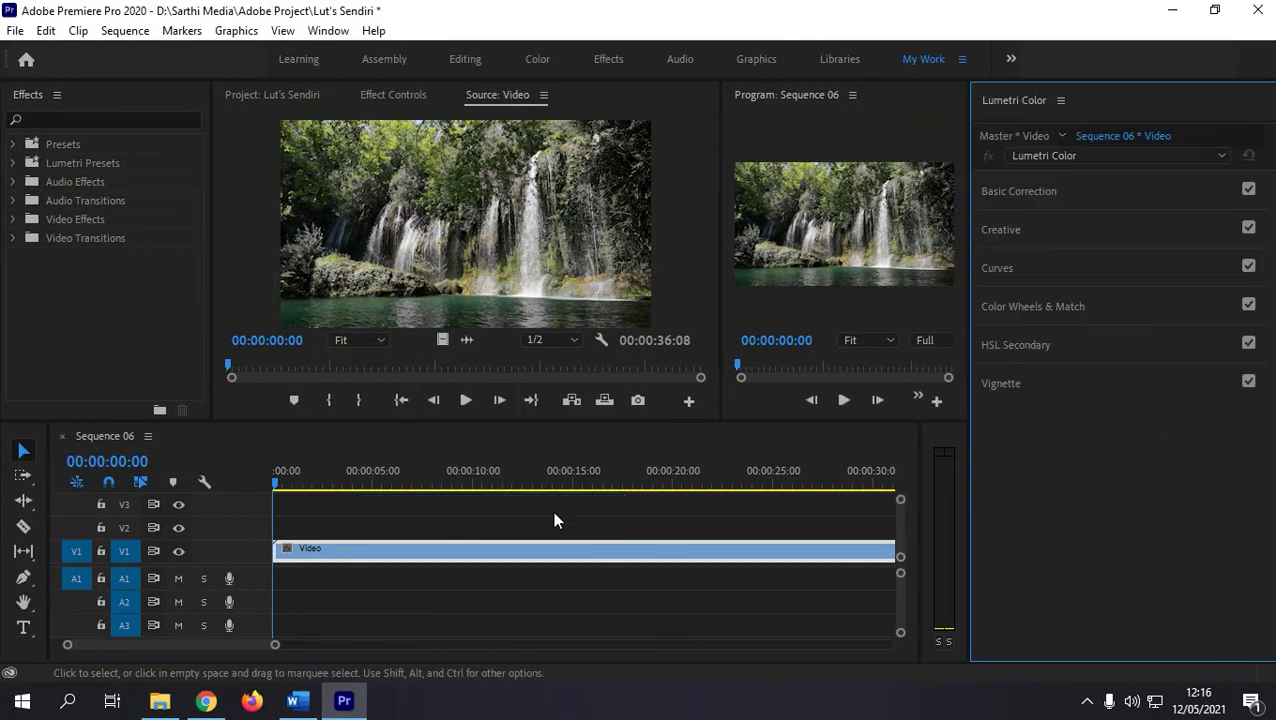
mouse_move(719, 300)
left_mouse_down()
mouse_move(438, 316)
mouse_move(475, 309)
left_mouse_up()
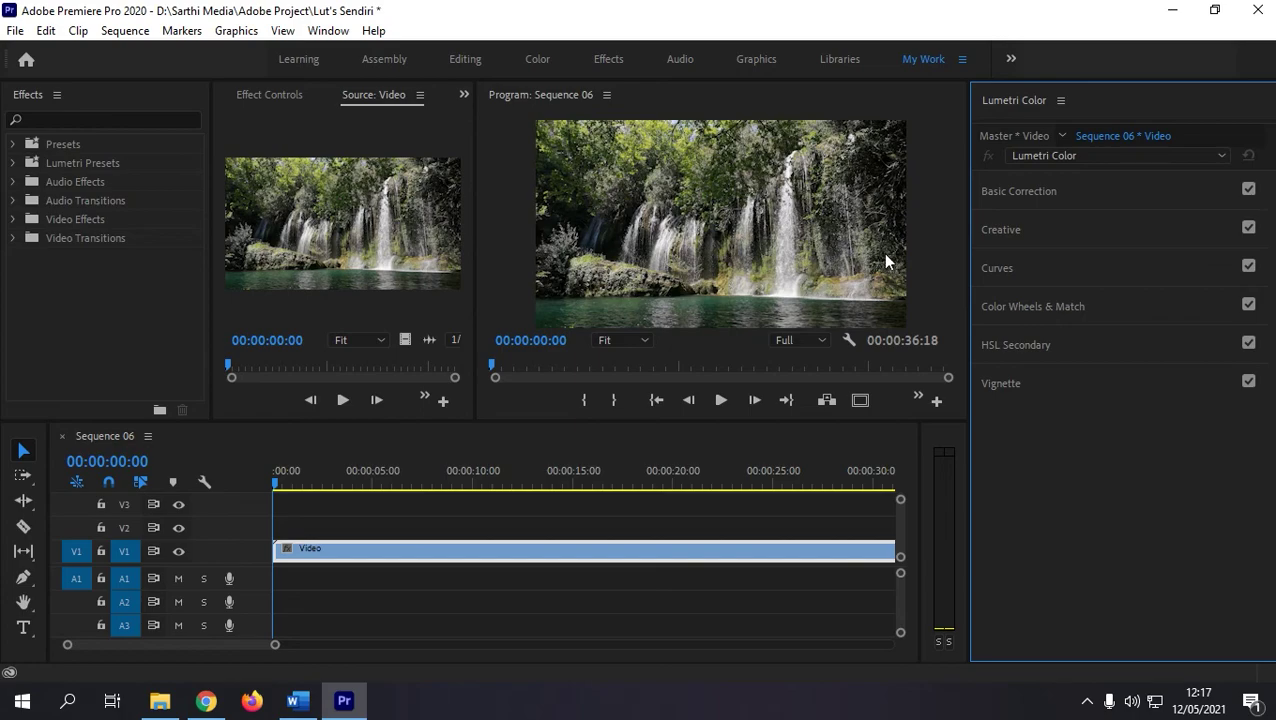
left_click(1044, 190)
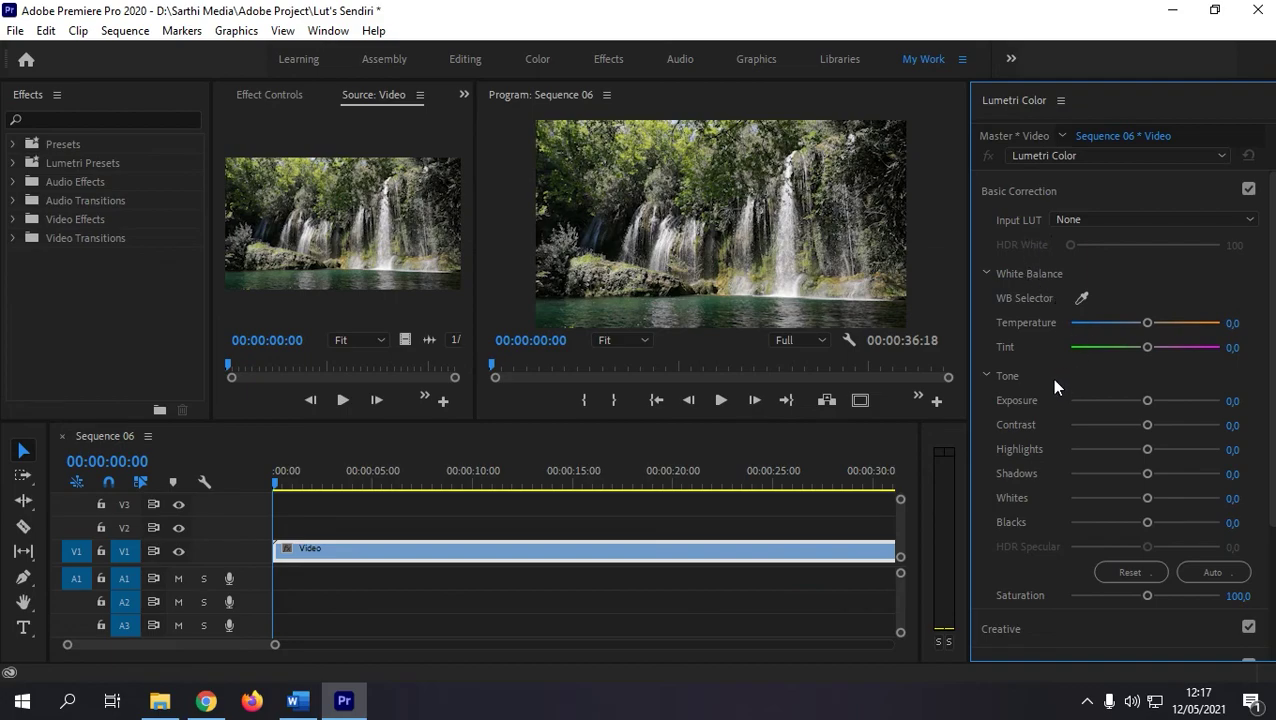
scroll(1051, 368, "down", 2)
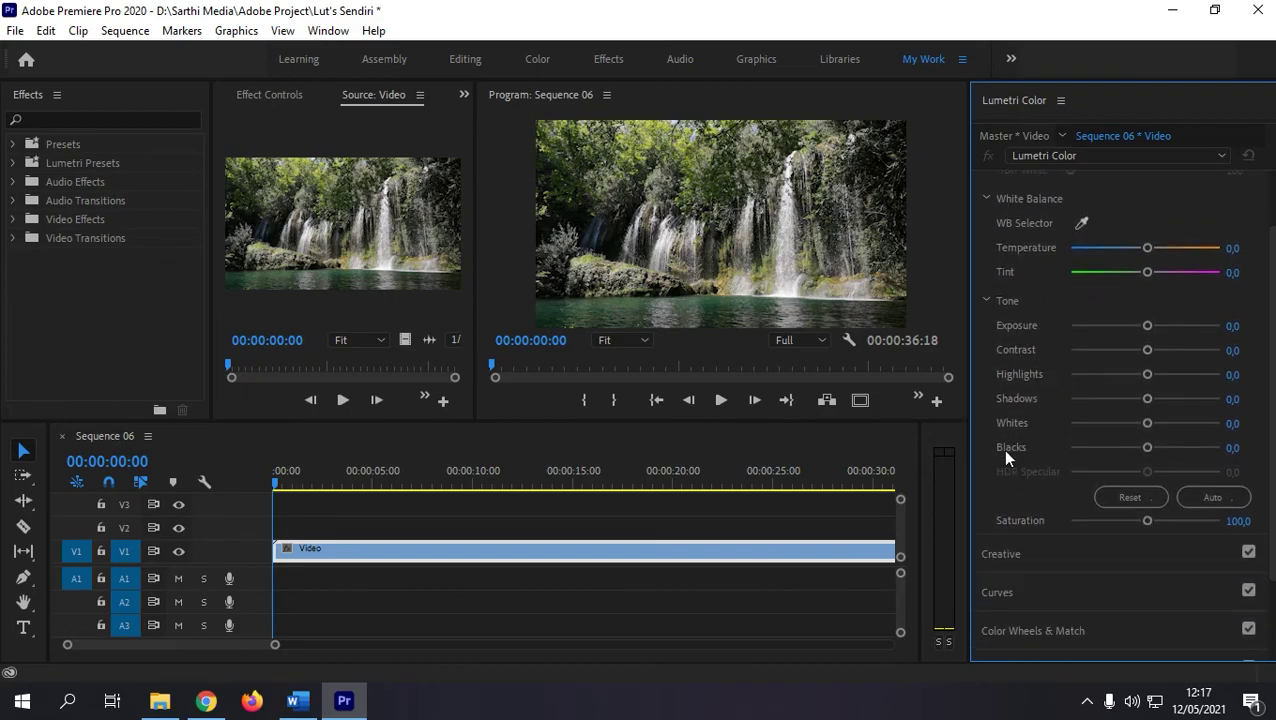
scroll(1002, 449, "up", 1)
scroll(1020, 424, "down", 2)
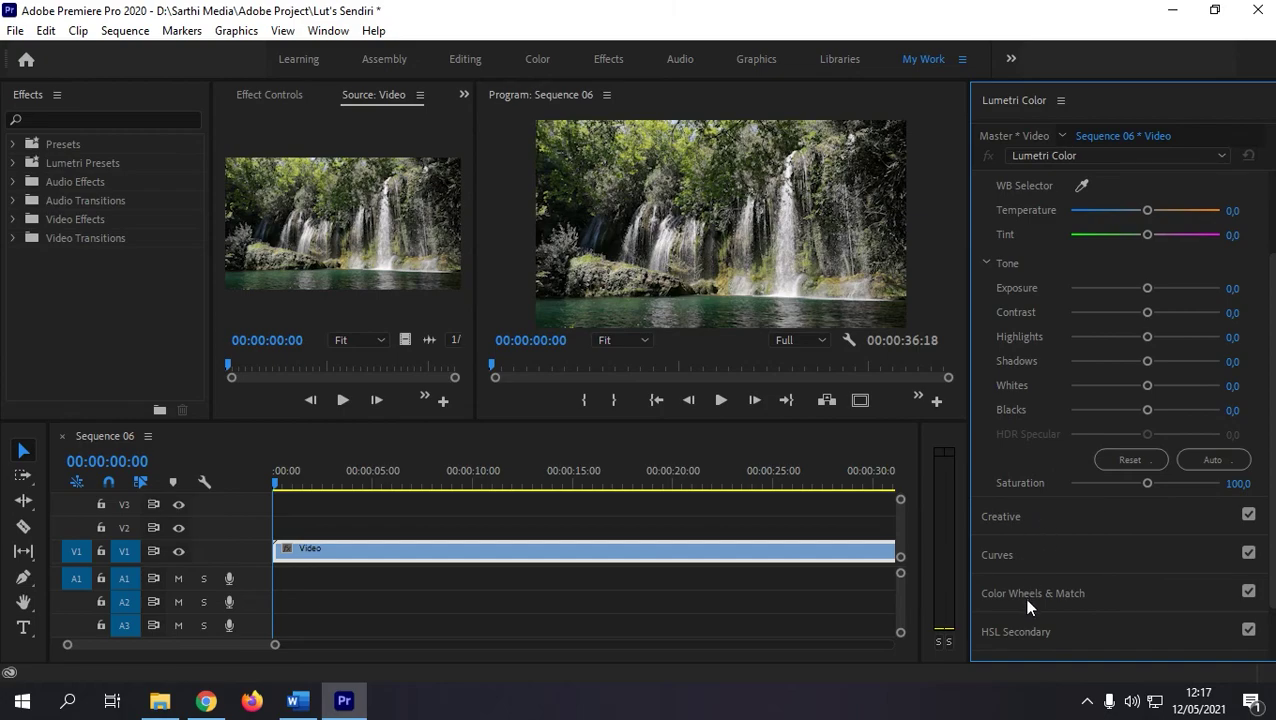
scroll(1045, 580, "down", 2)
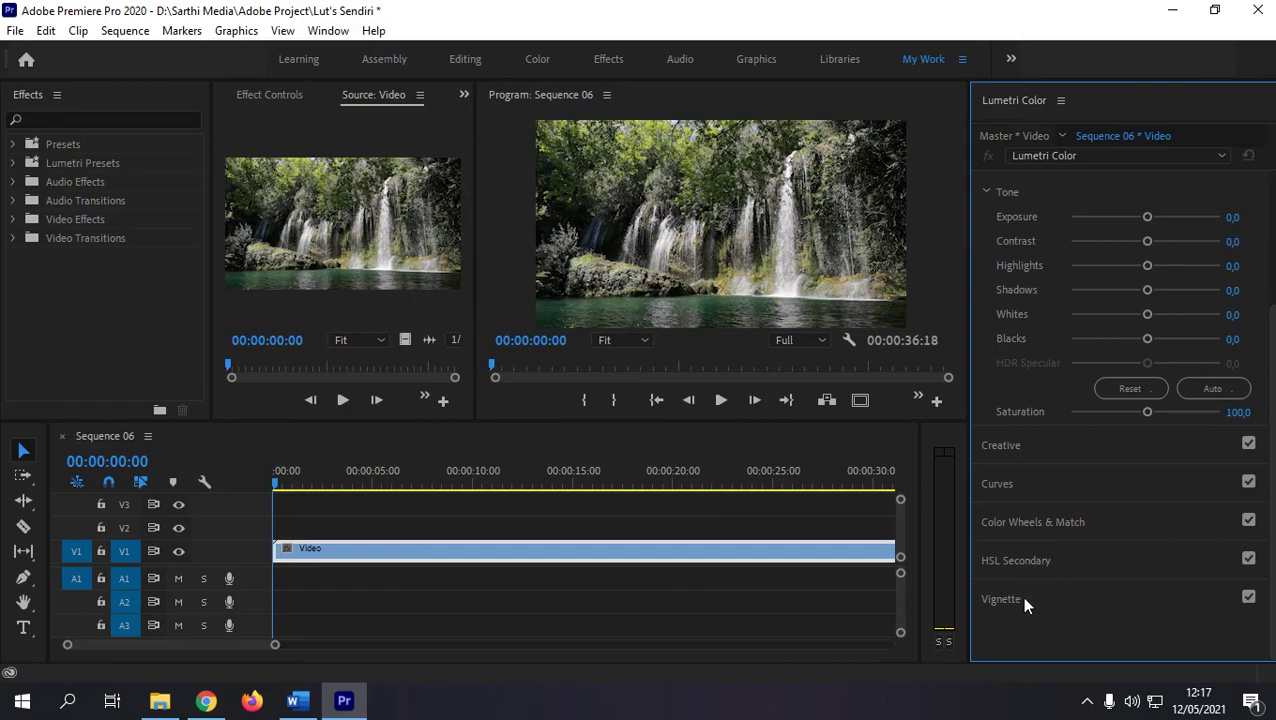
scroll(1021, 595, "up", 1)
scroll(1035, 500, "up", 4)
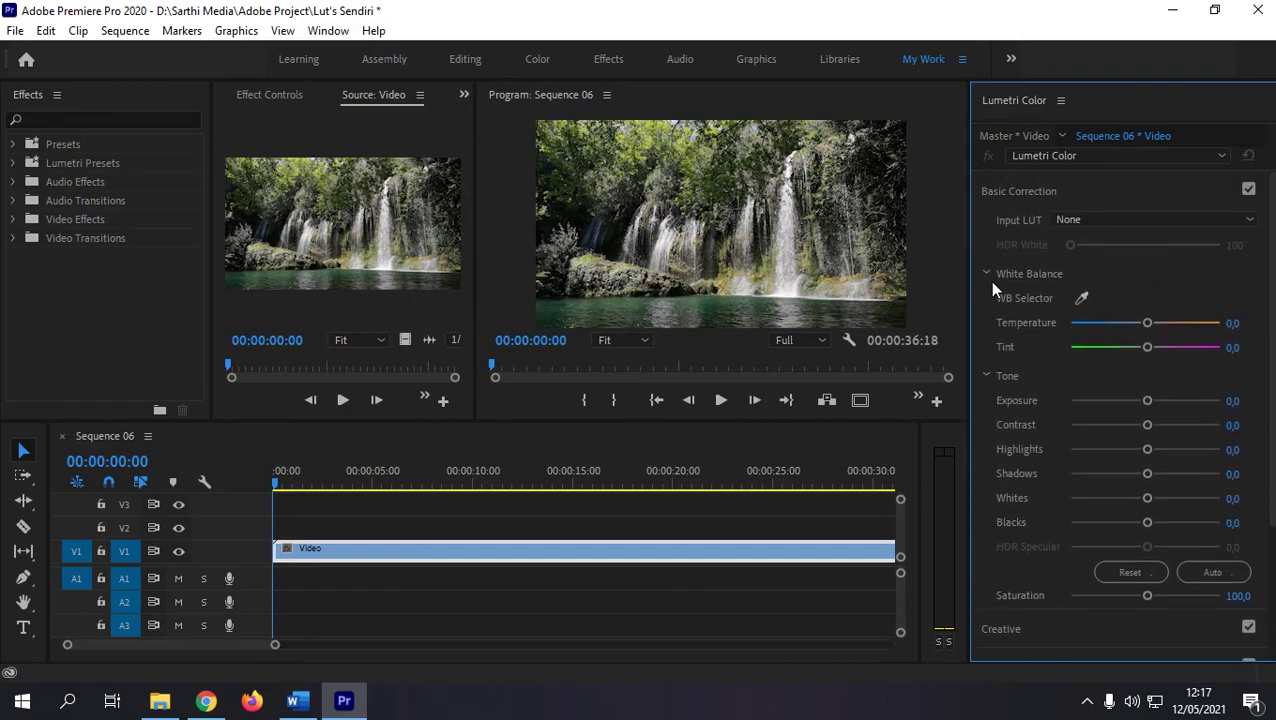
scroll(1016, 271, "down", 2)
scroll(1016, 271, "up", 2)
Cool the clip's white balance to Temperature -8.8 and Tint -2.5.
left_click(1020, 191)
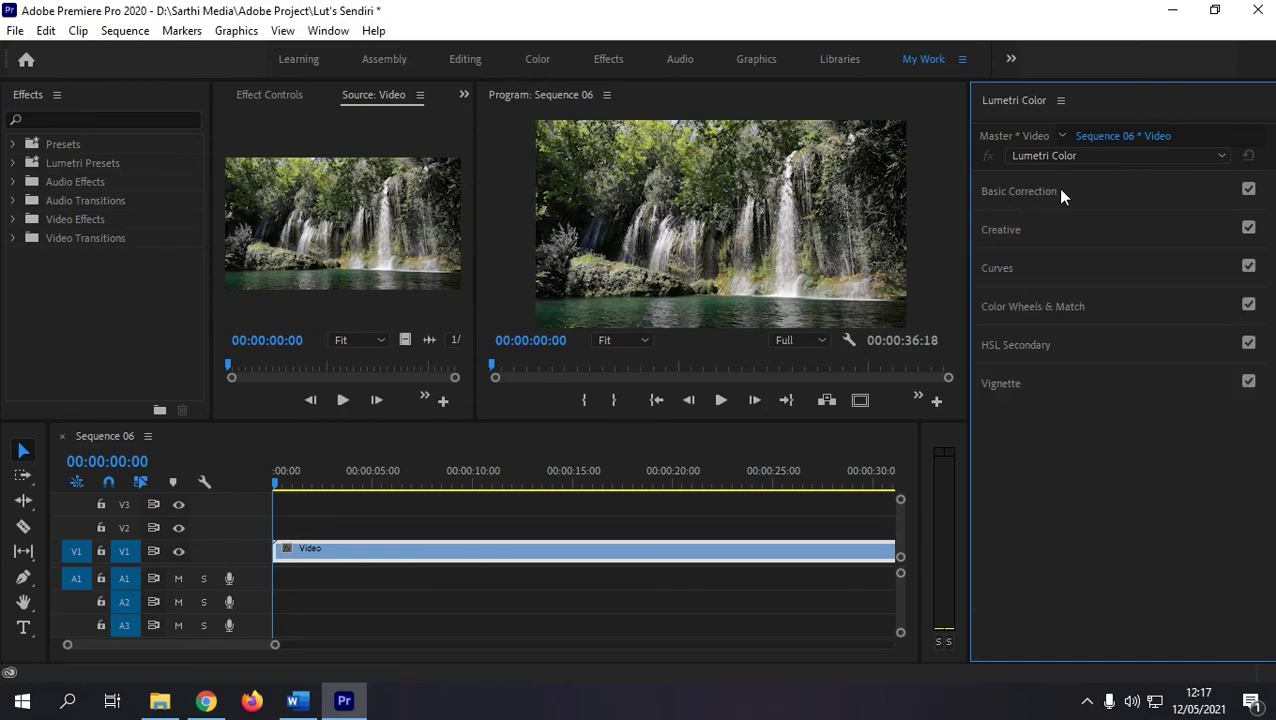
left_click(1033, 189)
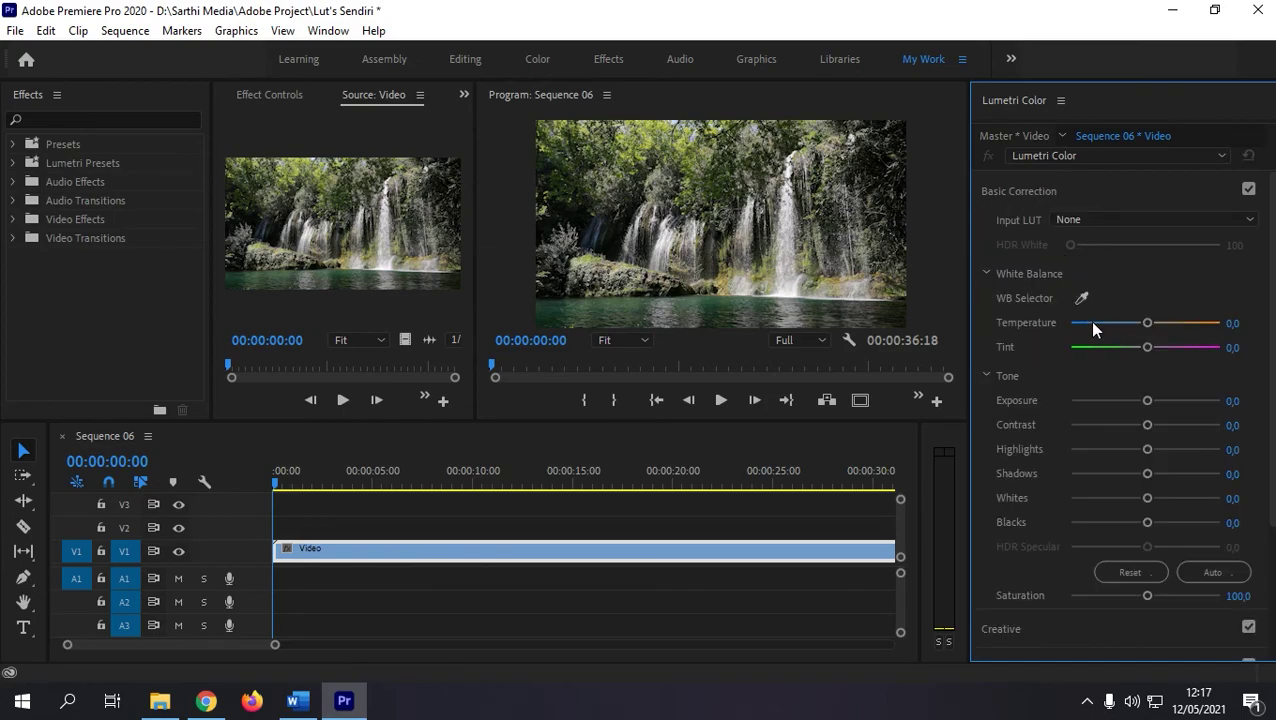
left_click_drag(1146, 324, 1144, 347)
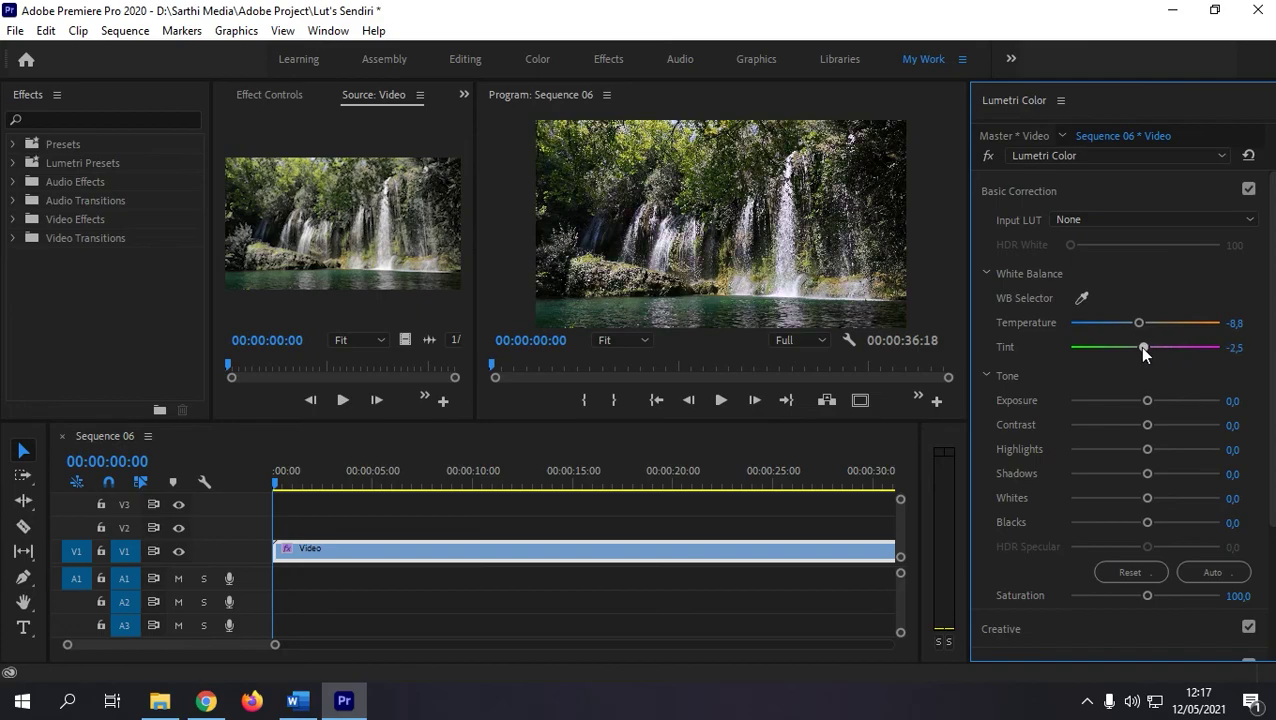
scroll(1112, 385, "down", 2)
scroll(1086, 332, "up", 2)
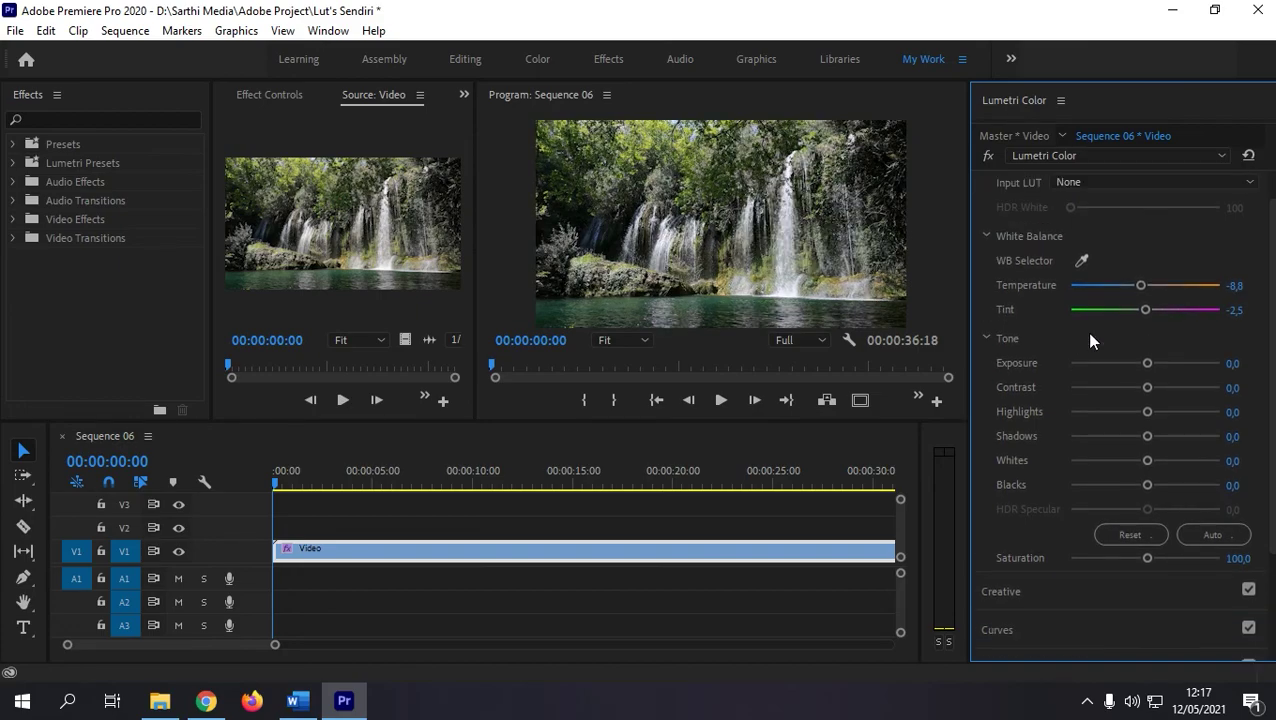
scroll(1115, 418, "down", 2)
scroll(1071, 433, "up", 2)
scroll(1117, 436, "down", 1)
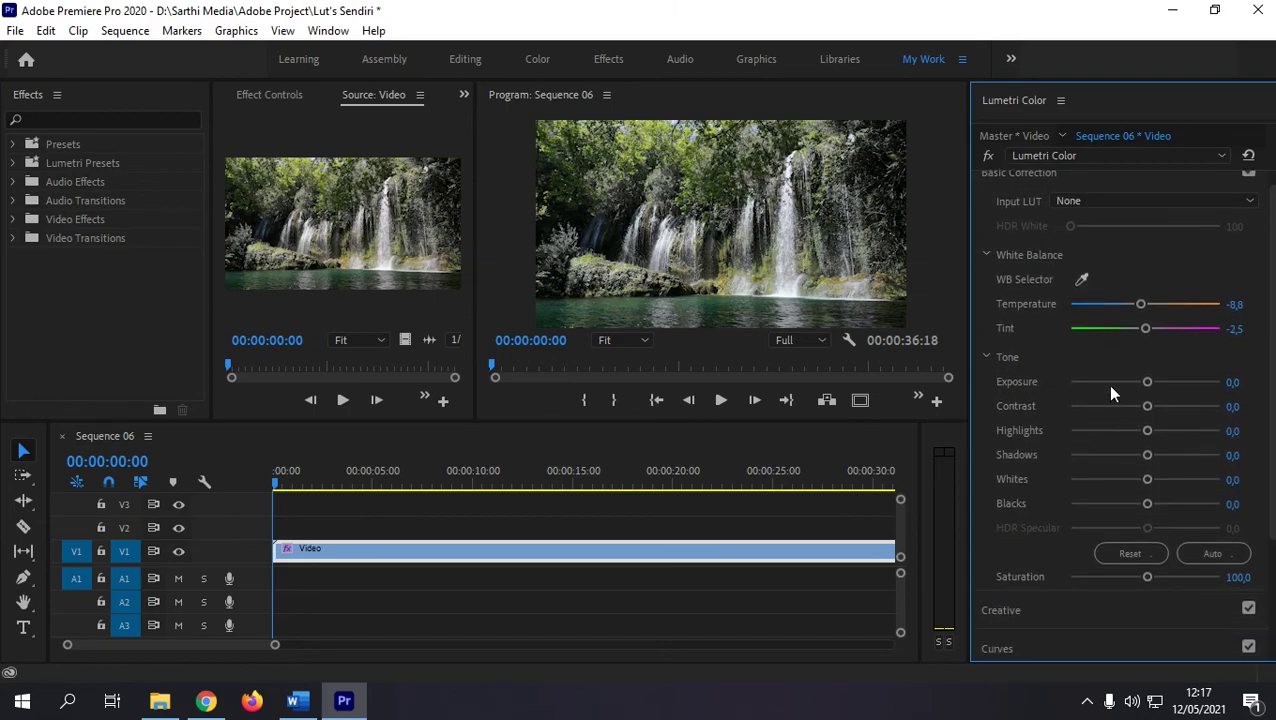
Lower exposure slightly, set Highlights 18.8, Whites 25.0, Blacks -28.8, Saturation 173.8.
left_click_drag(1149, 388, 1139, 388)
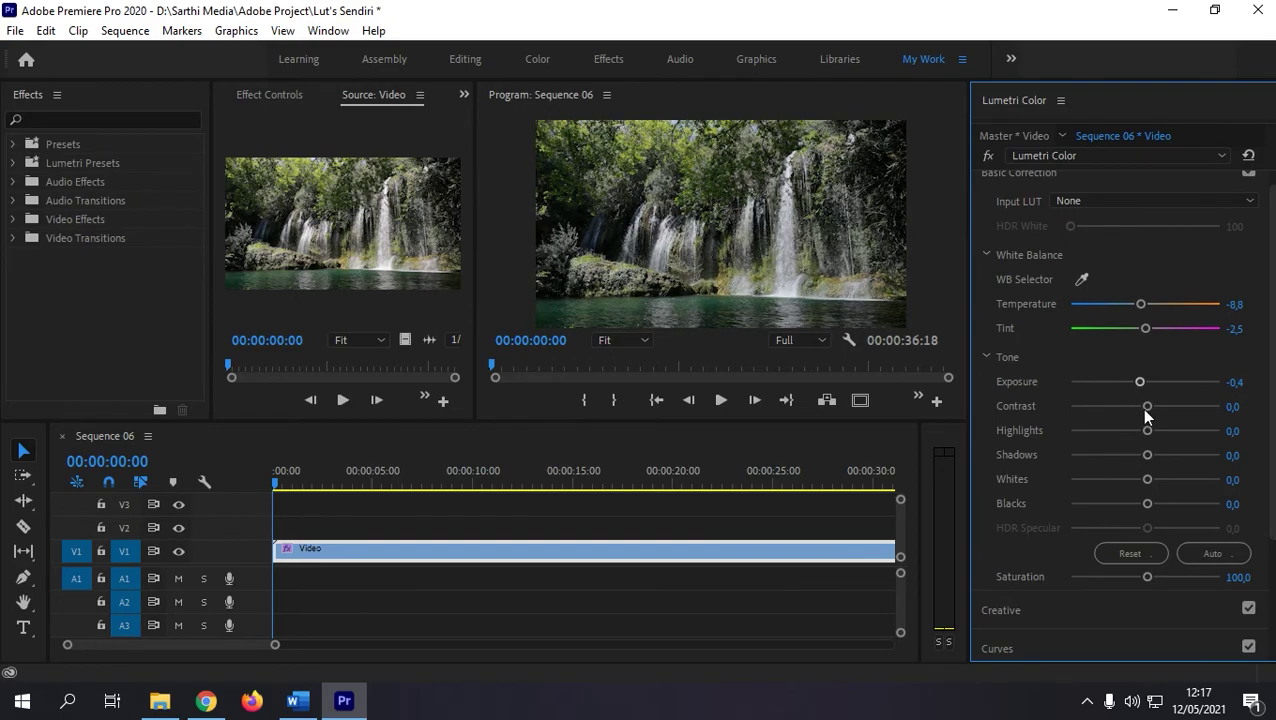
mouse_move(1147, 406)
left_mouse_down()
mouse_move(1128, 408)
mouse_move(1145, 406)
mouse_move(1125, 431)
mouse_move(1159, 430)
mouse_move(1153, 455)
left_mouse_up()
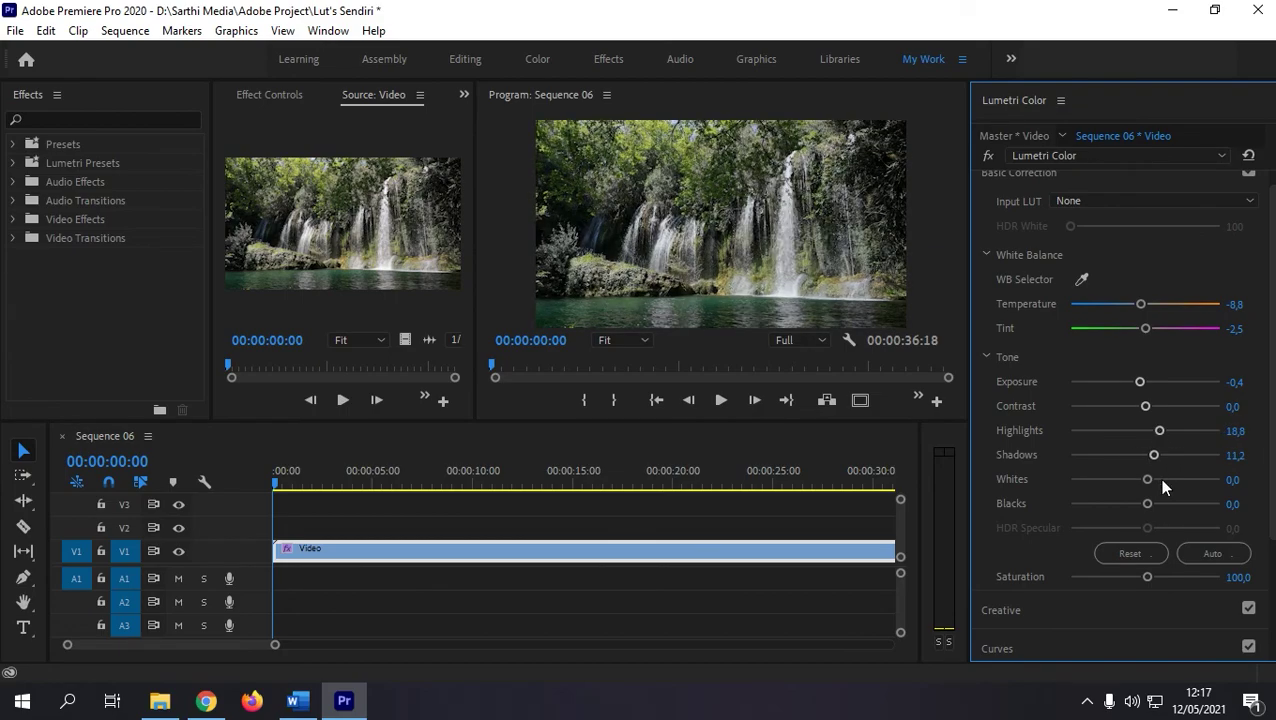
mouse_move(1146, 480)
left_mouse_down()
mouse_move(1163, 480)
mouse_move(1130, 504)
left_mouse_up()
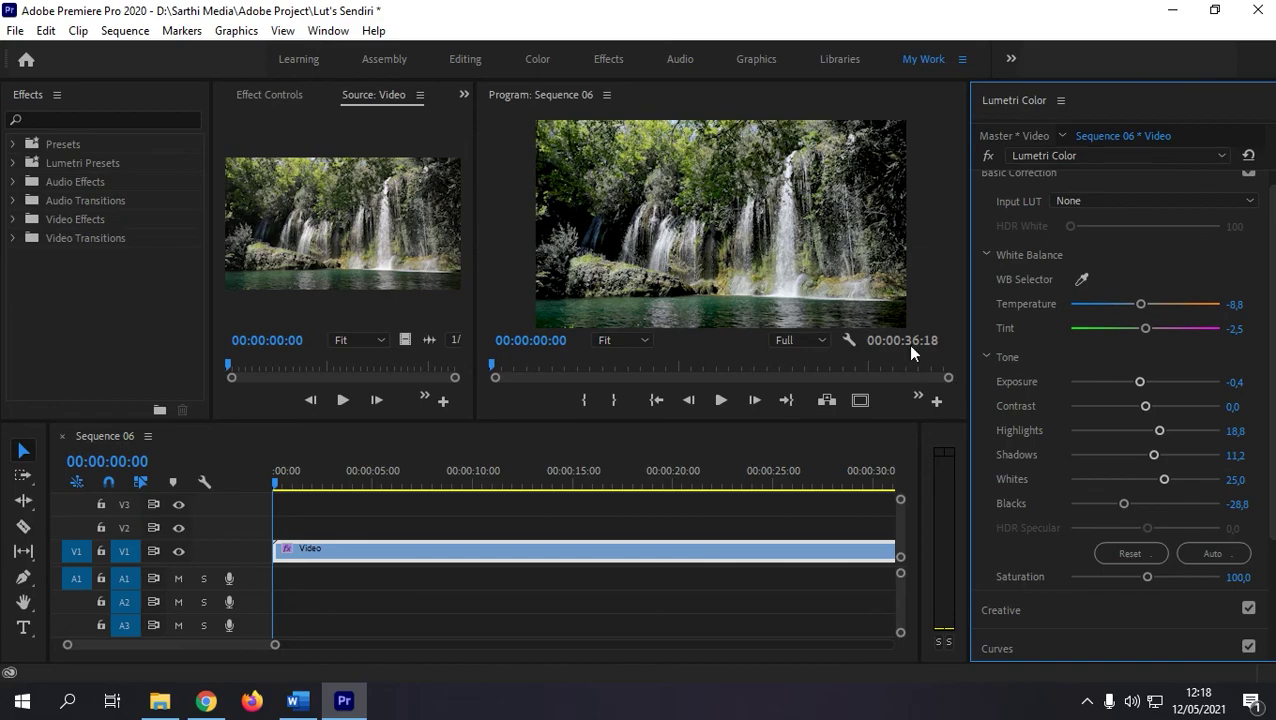
scroll(1070, 482, "down", 1)
scroll(1095, 473, "down", 1)
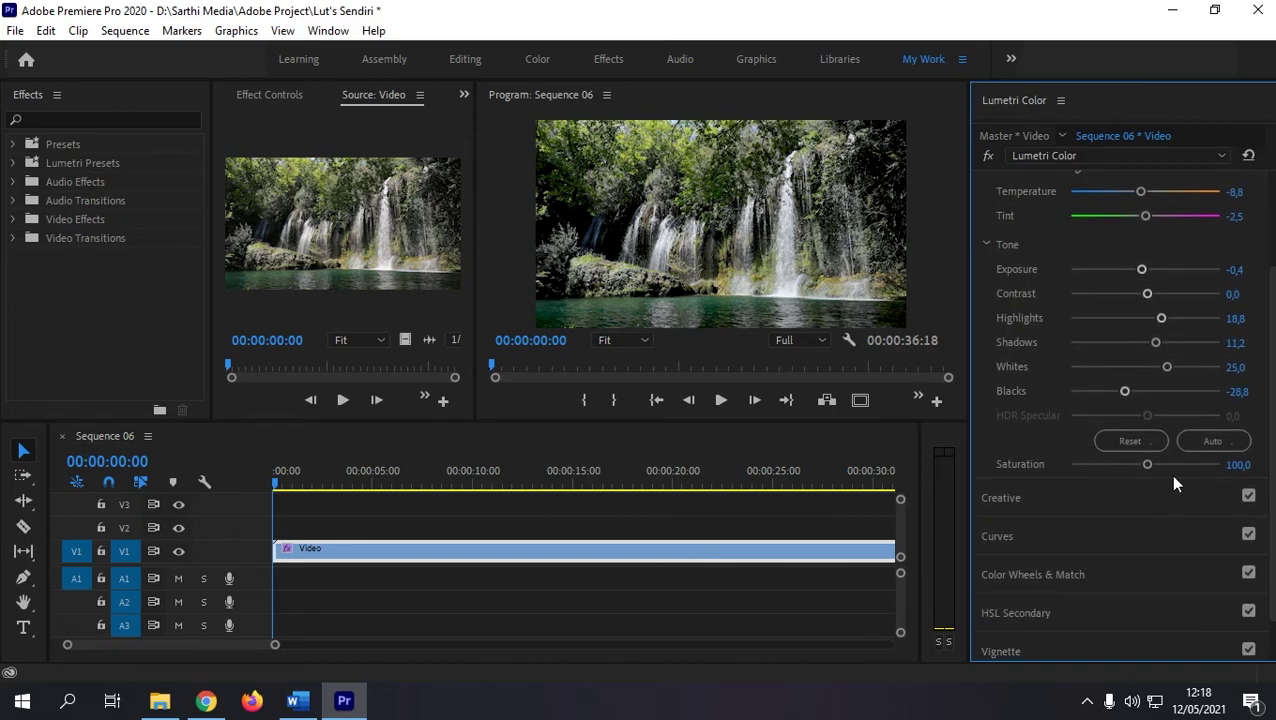
left_click_drag(1148, 465, 1204, 466)
Expand the Creative section of Lumetri Color.
scroll(1037, 462, "down", 1)
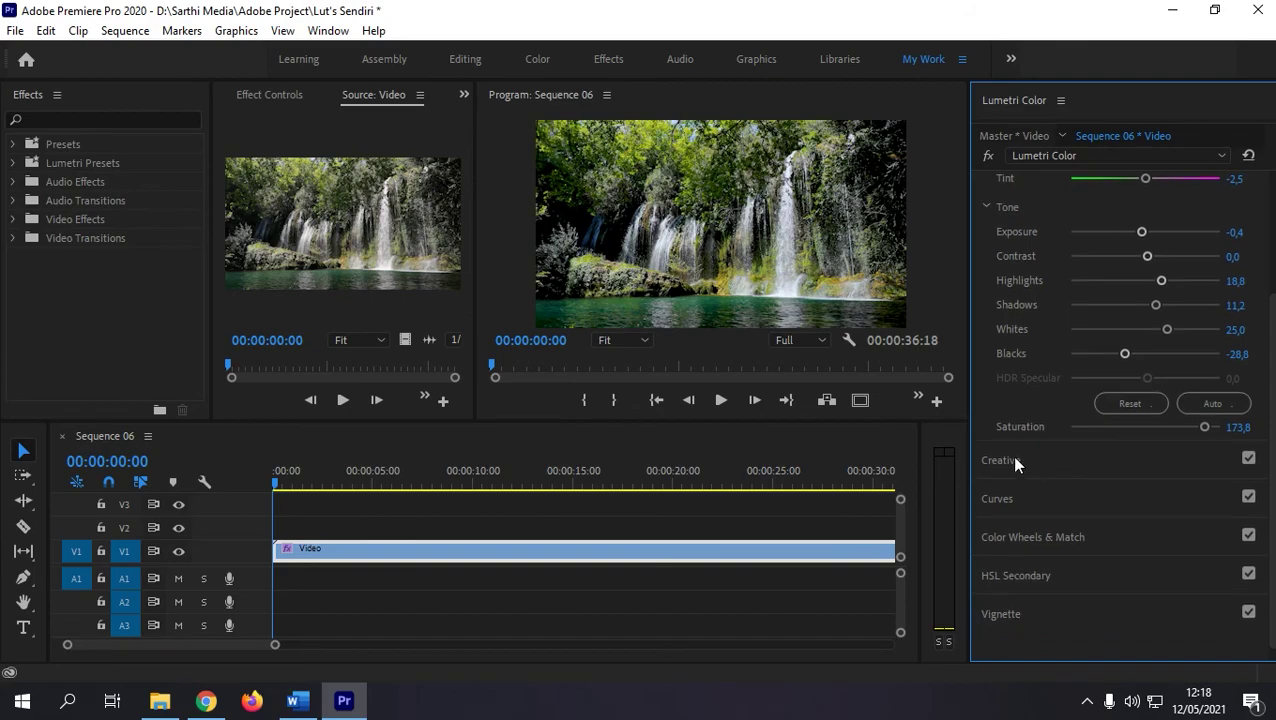
left_click(1012, 463)
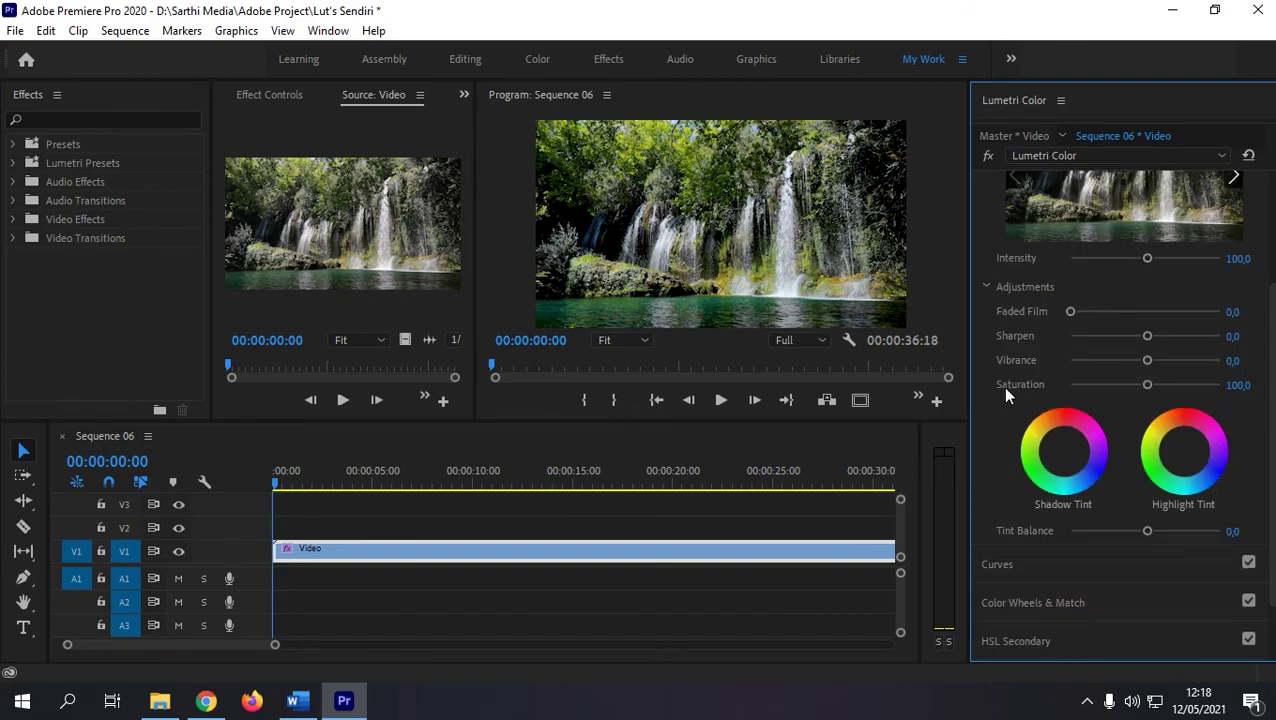
scroll(1003, 385, "up", 3)
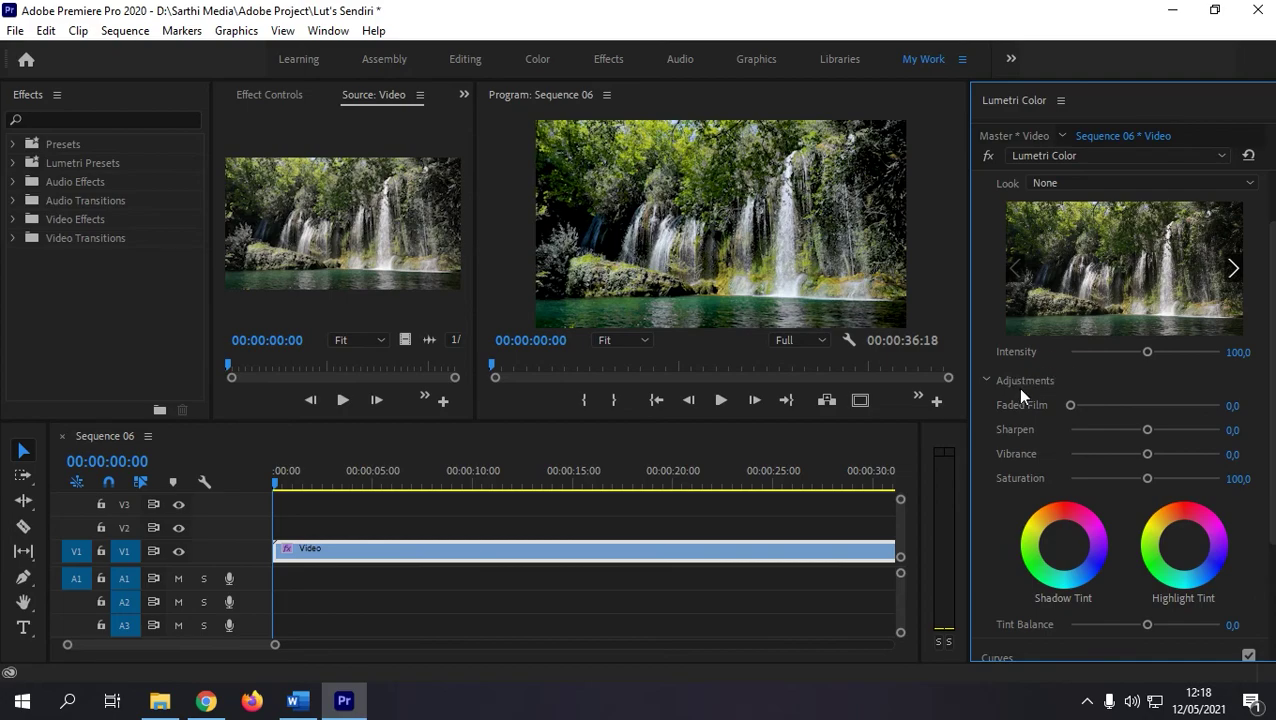
scroll(1036, 372, "up", 2)
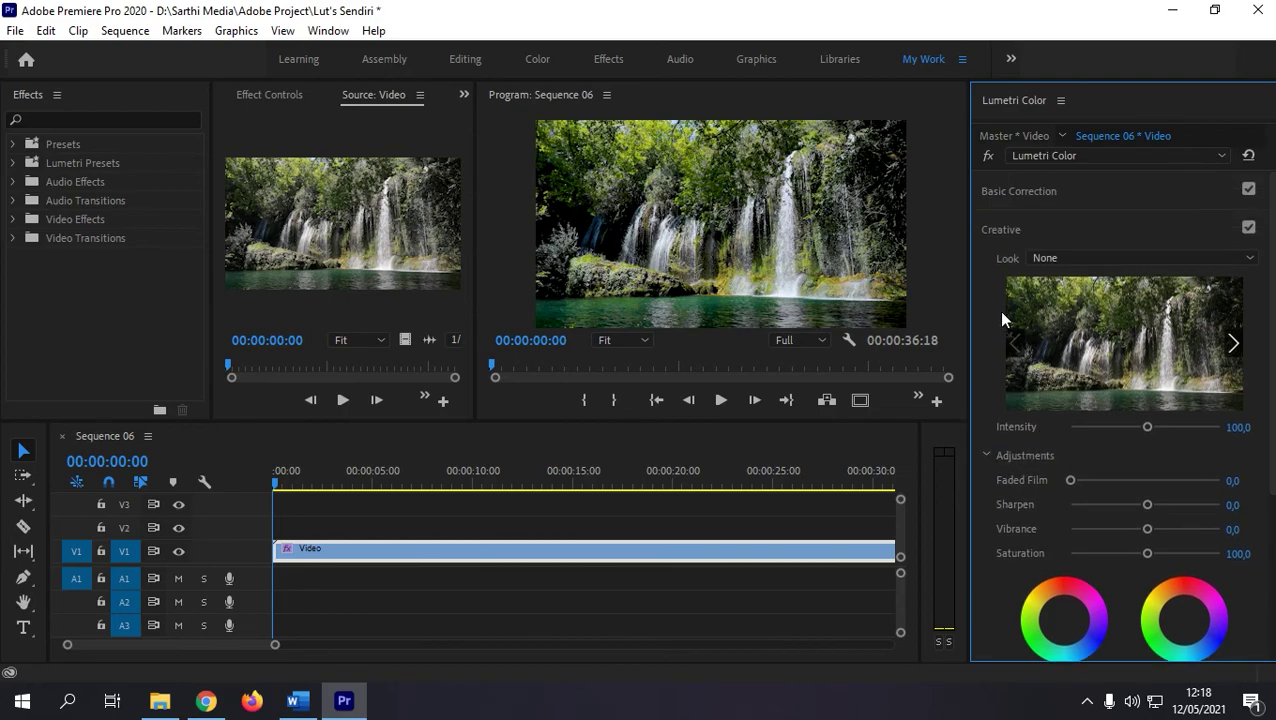
Browse the Look preset list down to the Fuji film looks.
left_click(1042, 259)
scroll(1072, 353, "down", 5)
scroll(1072, 353, "down", 5)
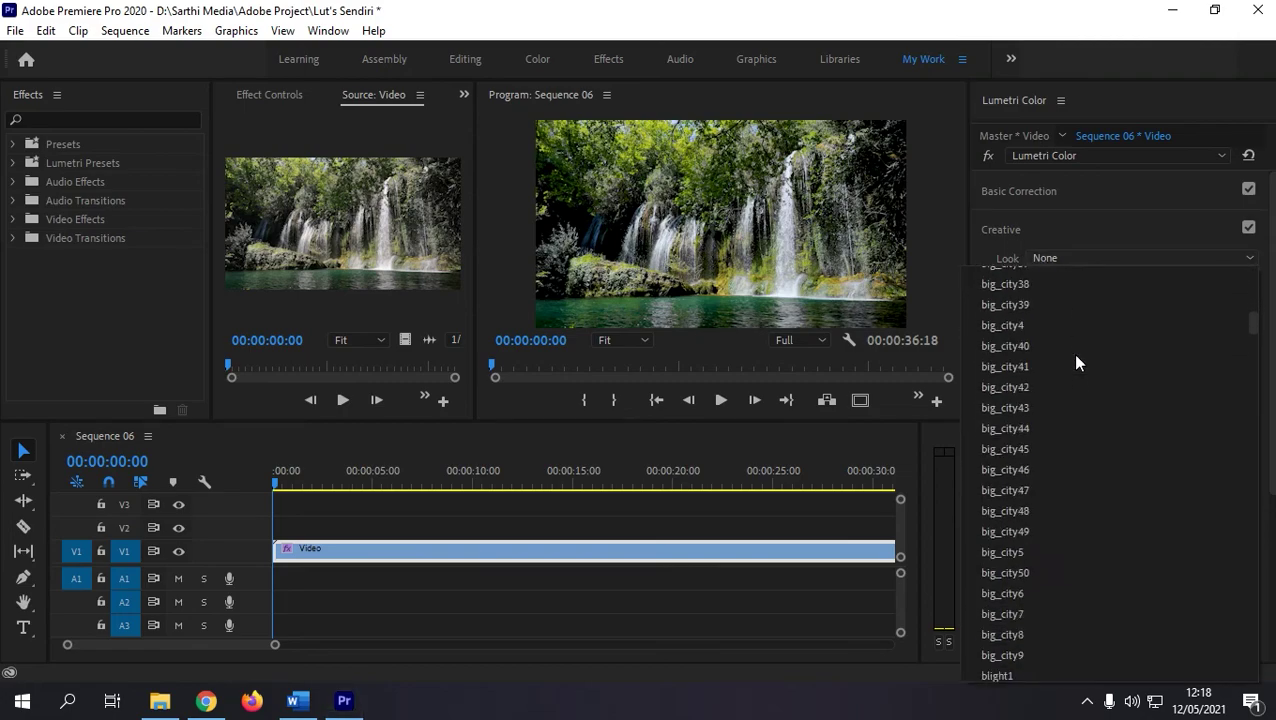
scroll(1072, 353, "down", 5)
scroll(1072, 353, "down", 5)
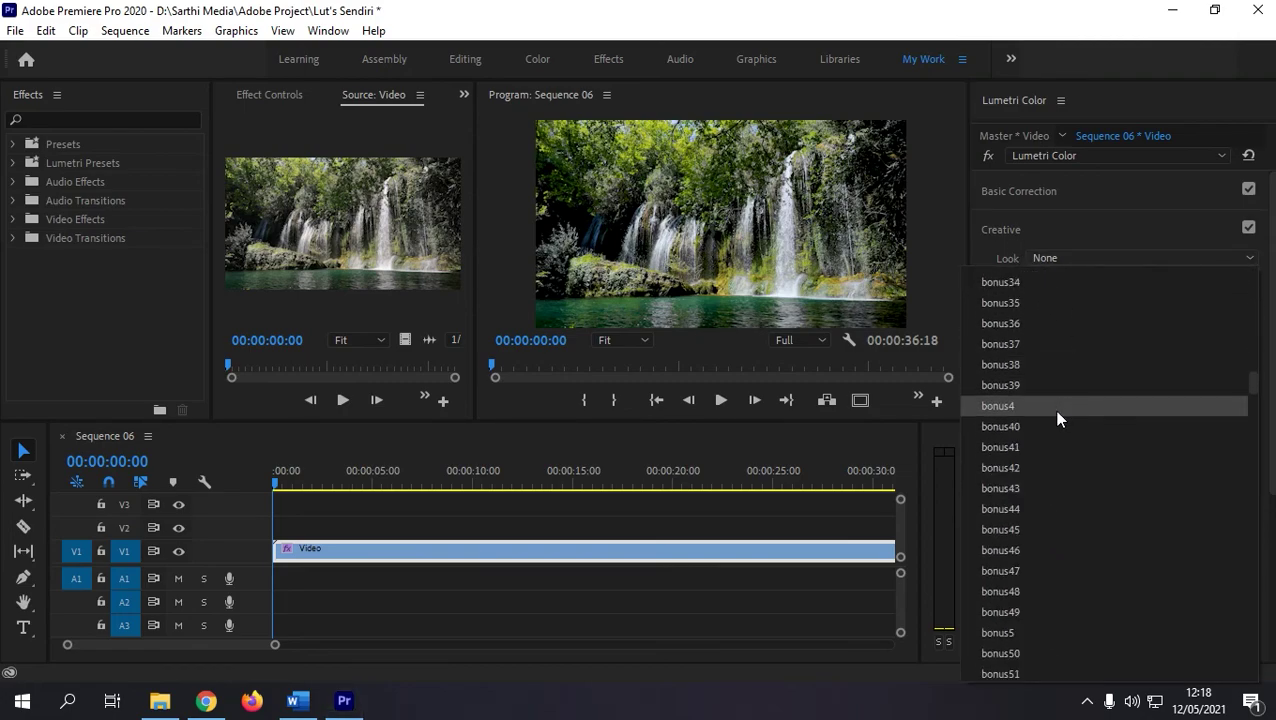
scroll(1054, 410, "down", 4)
scroll(1053, 411, "down", 6)
scroll(1053, 411, "down", 4)
scroll(1056, 408, "down", 10)
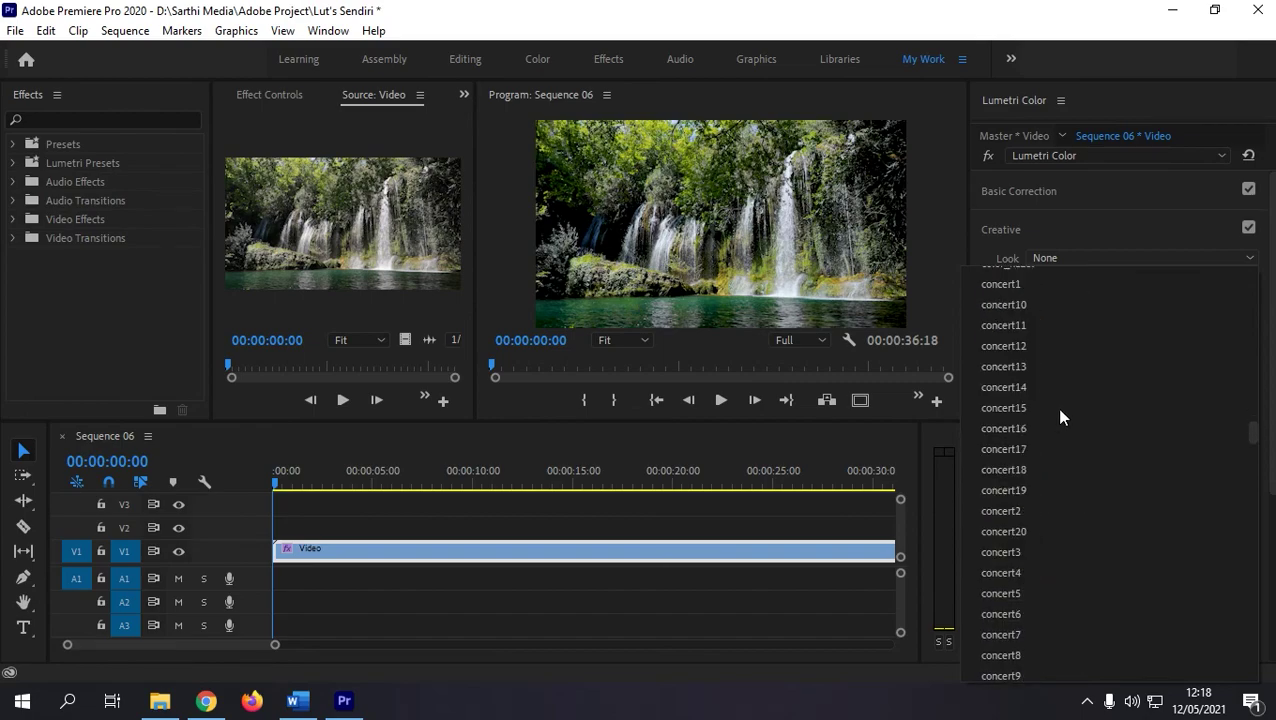
scroll(1063, 401, "down", 10)
scroll(1063, 401, "down", 12)
scroll(1066, 404, "down", 8)
scroll(1066, 404, "down", 10)
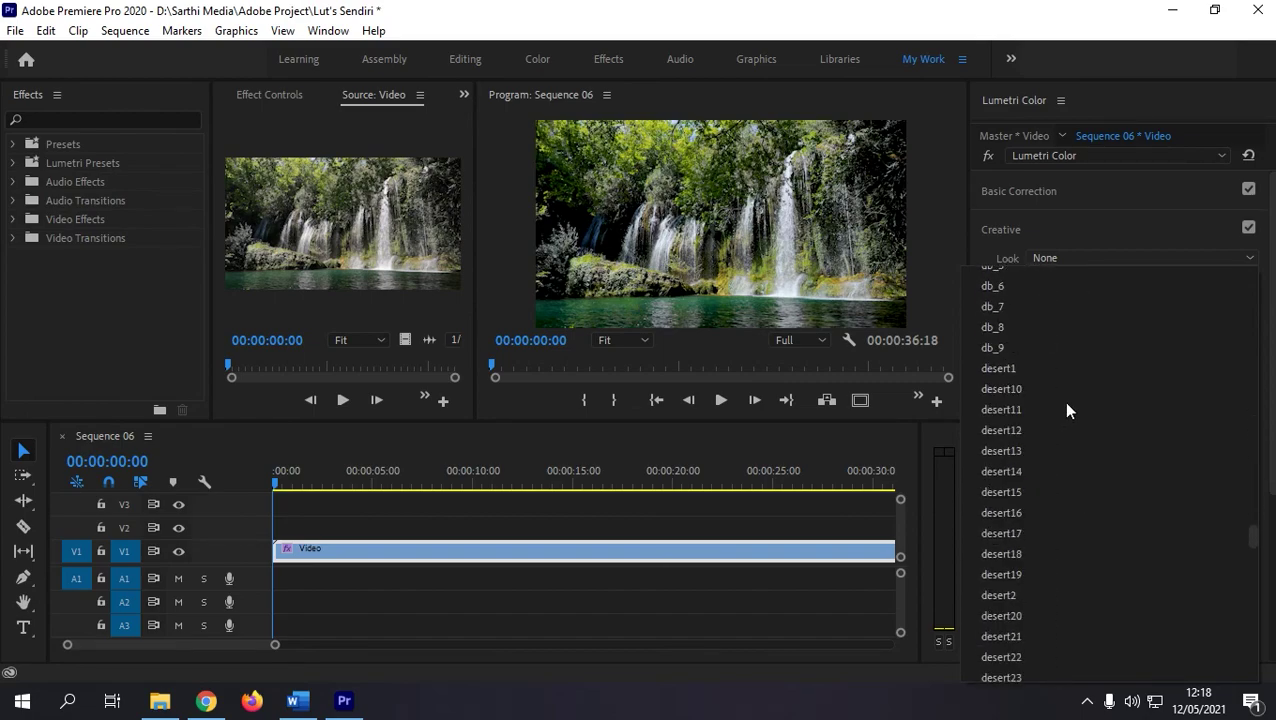
scroll(1066, 404, "down", 10)
scroll(1066, 404, "down", 8)
scroll(1063, 401, "down", 10)
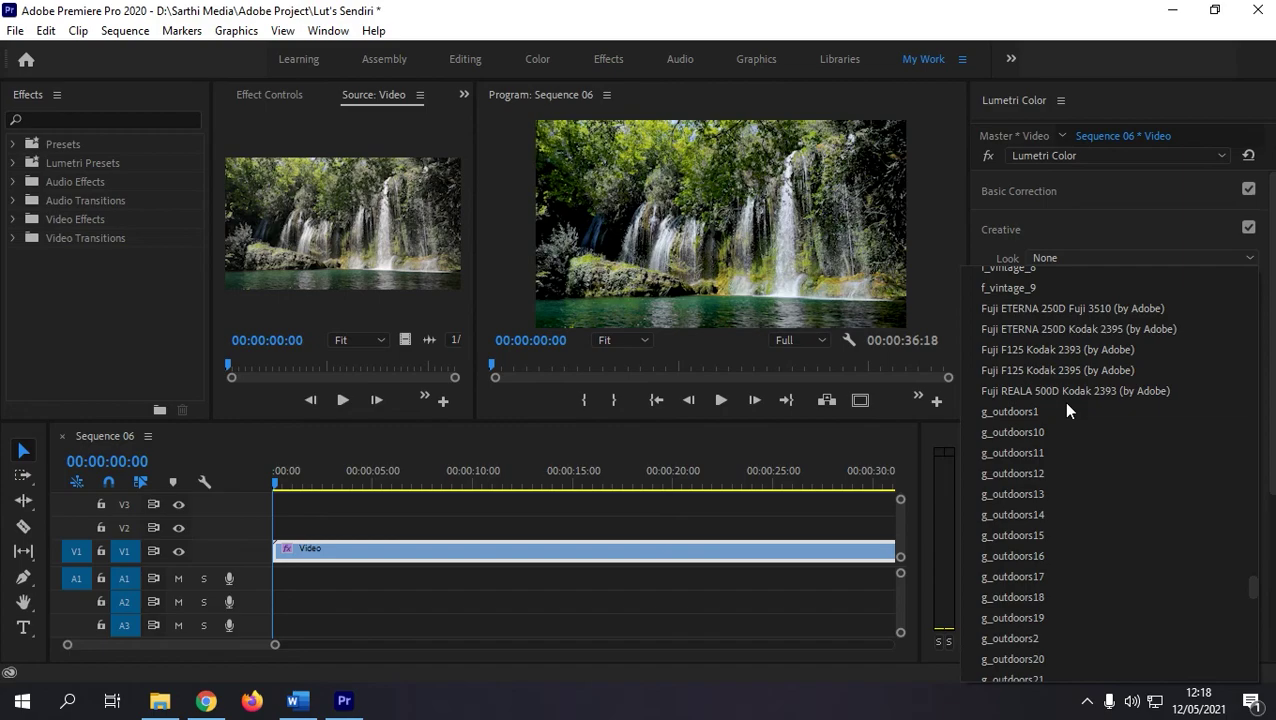
scroll(1077, 442, "up", 3)
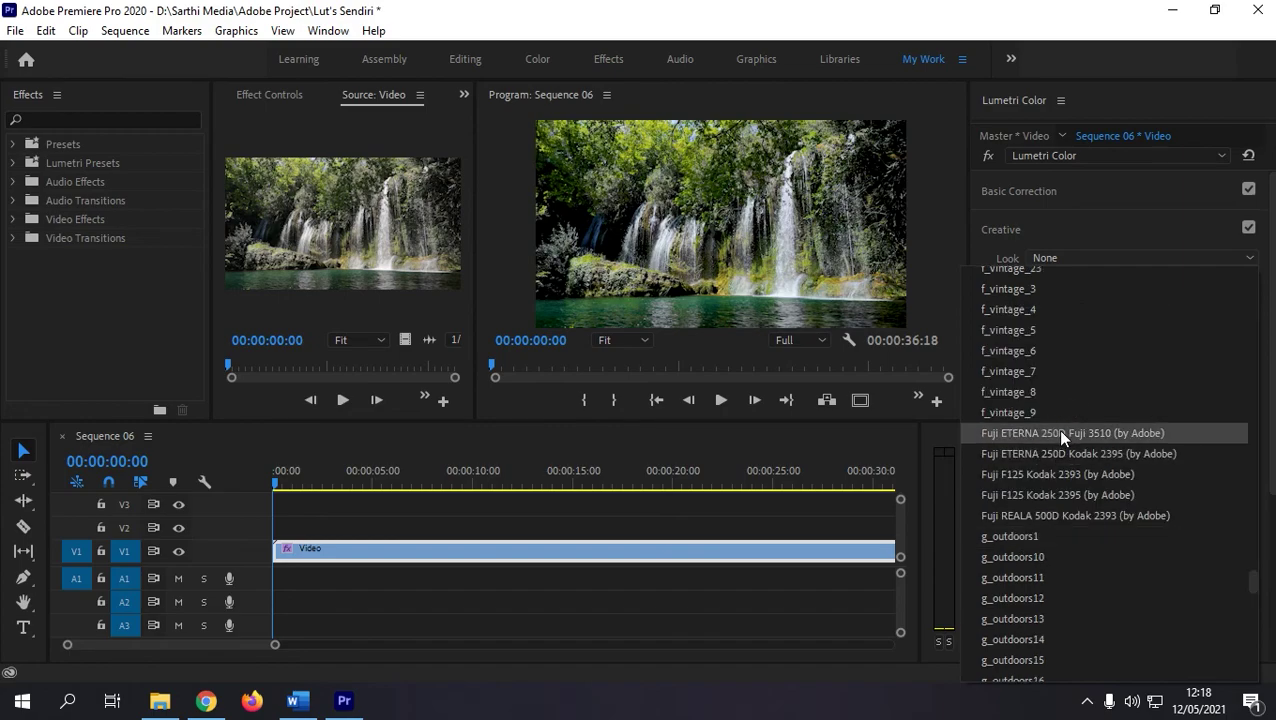
Apply Fuji ETERNA 250D Fuji 3510 at 28.8 intensity, Faded Film 10.6, Vibrance 23.7, Saturation 143.8.
left_click(1122, 435)
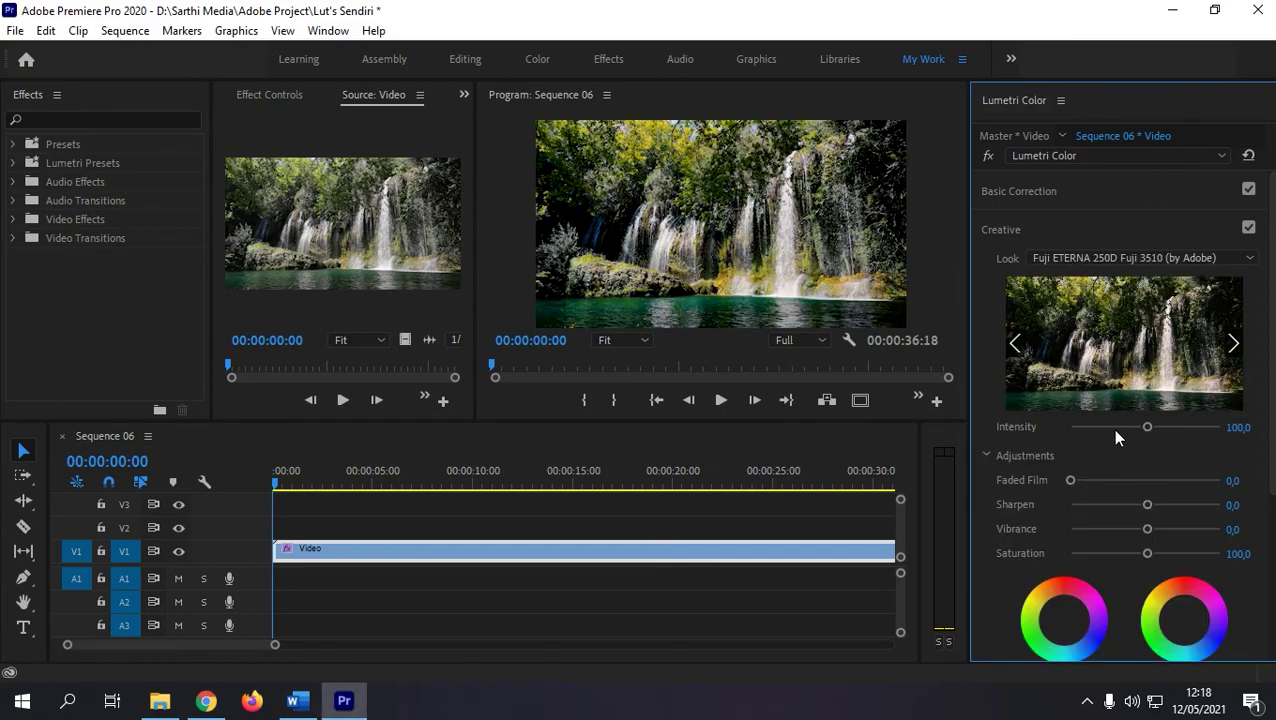
mouse_move(1146, 425)
left_mouse_down()
mouse_move(1234, 444)
mouse_move(1102, 423)
left_mouse_up()
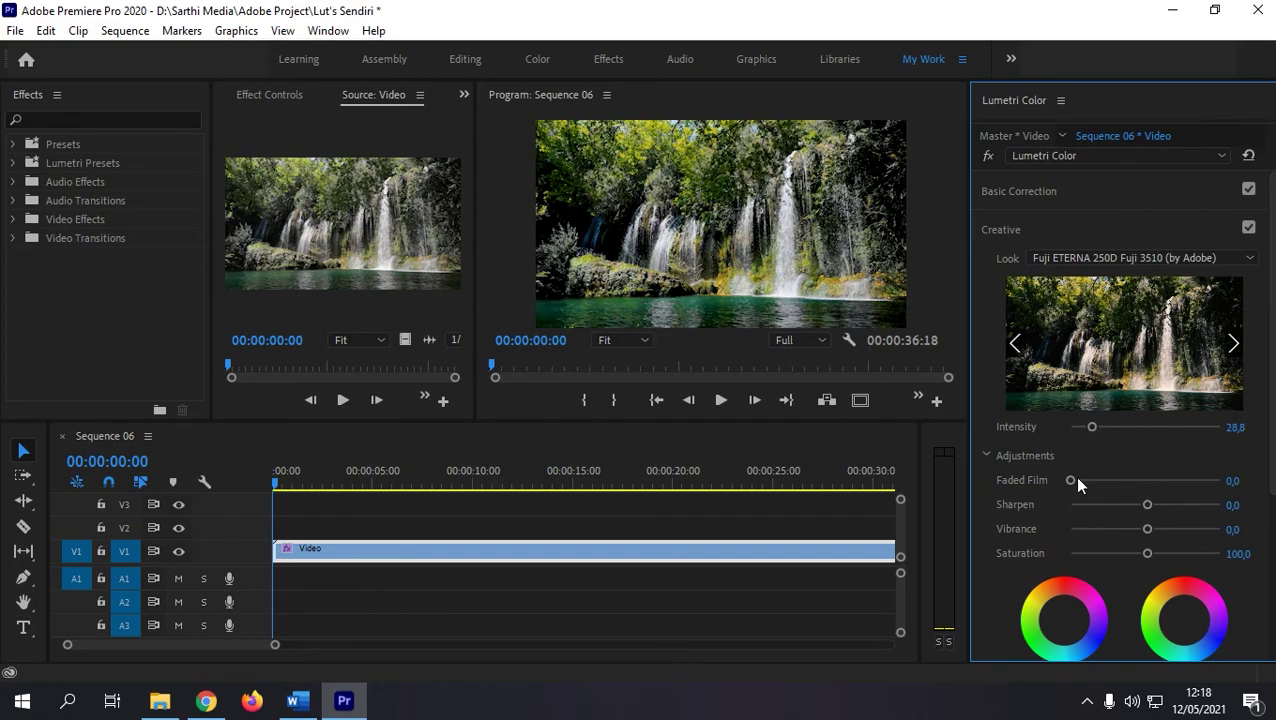
mouse_move(1069, 480)
left_mouse_down()
mouse_move(1214, 497)
mouse_move(955, 482)
left_mouse_up()
left_click_drag(1070, 480, 1086, 480)
left_click_drag(1147, 529, 1164, 529)
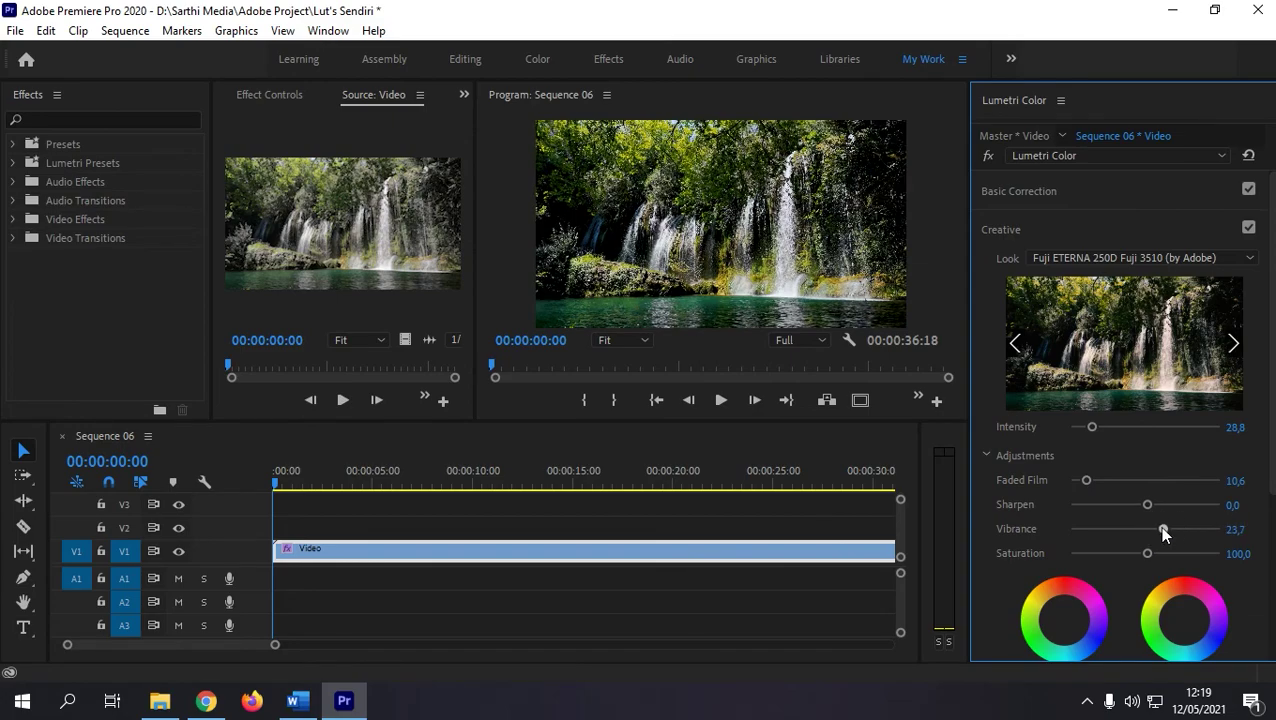
left_click_drag(1148, 556, 1178, 556)
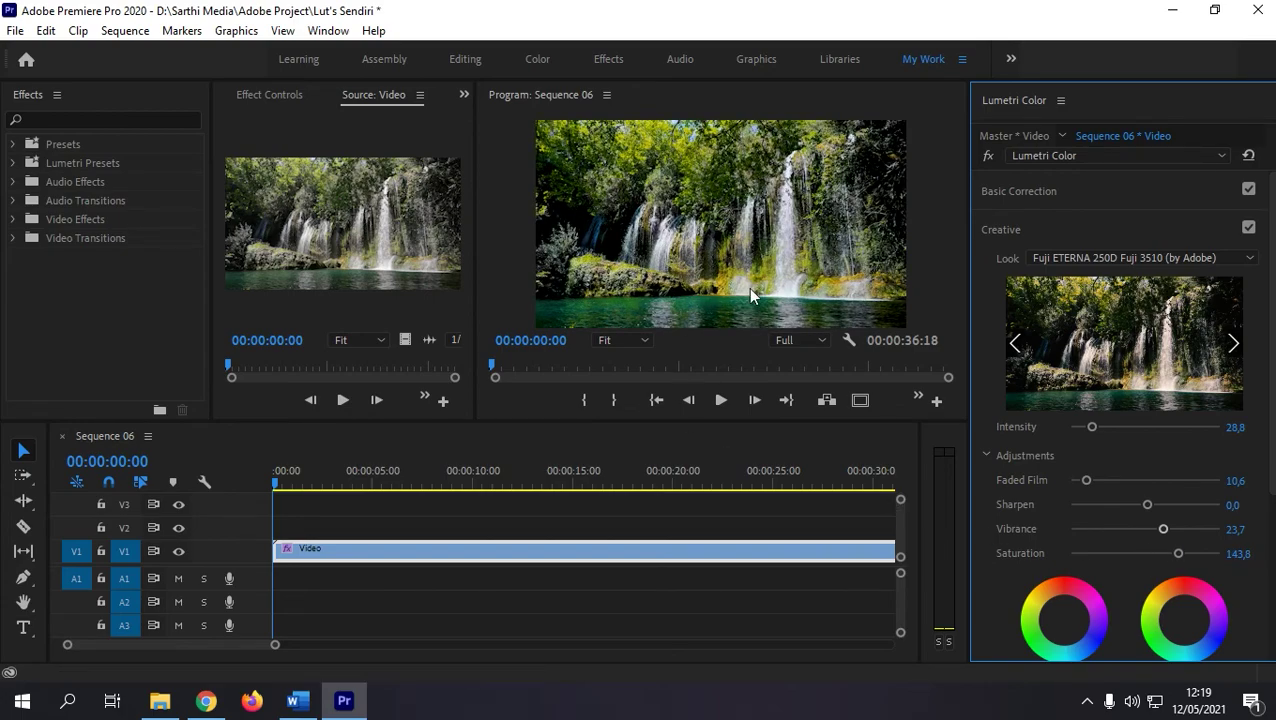
Give the shadows and highlights slight colour tints with the tint wheels.
scroll(1061, 548, "down", 1)
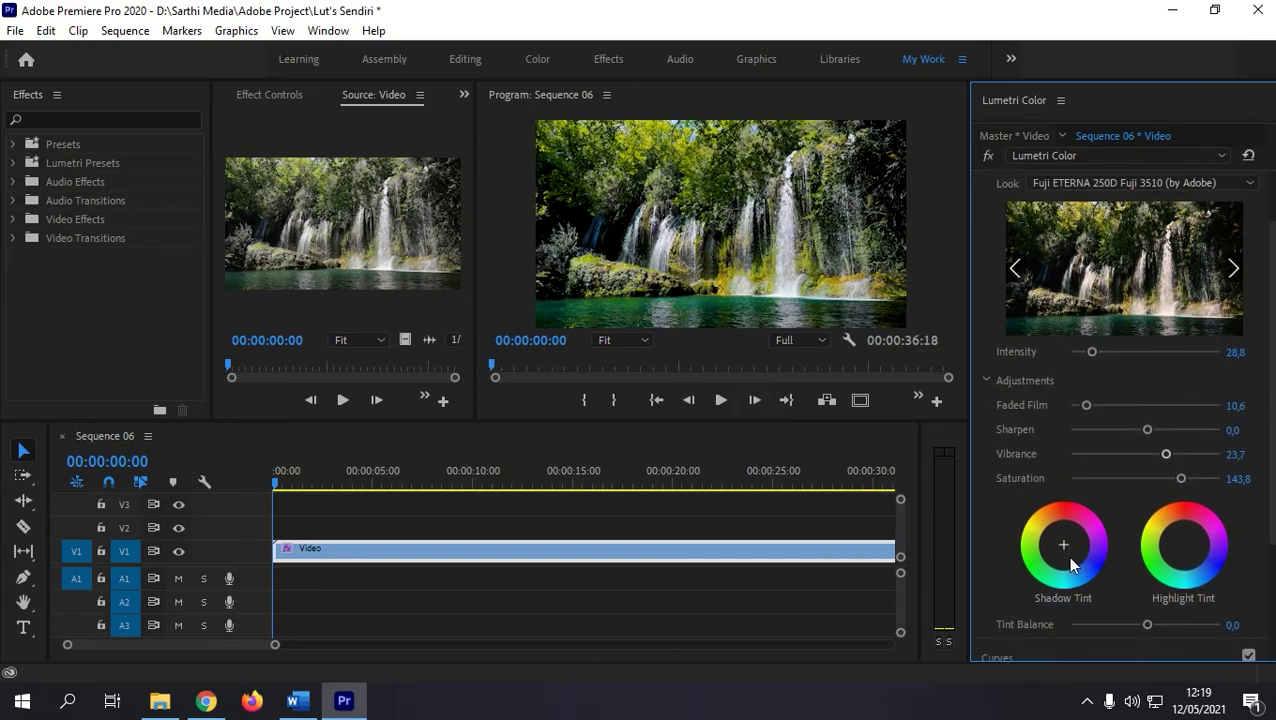
left_click_drag(1060, 556, 1050, 534)
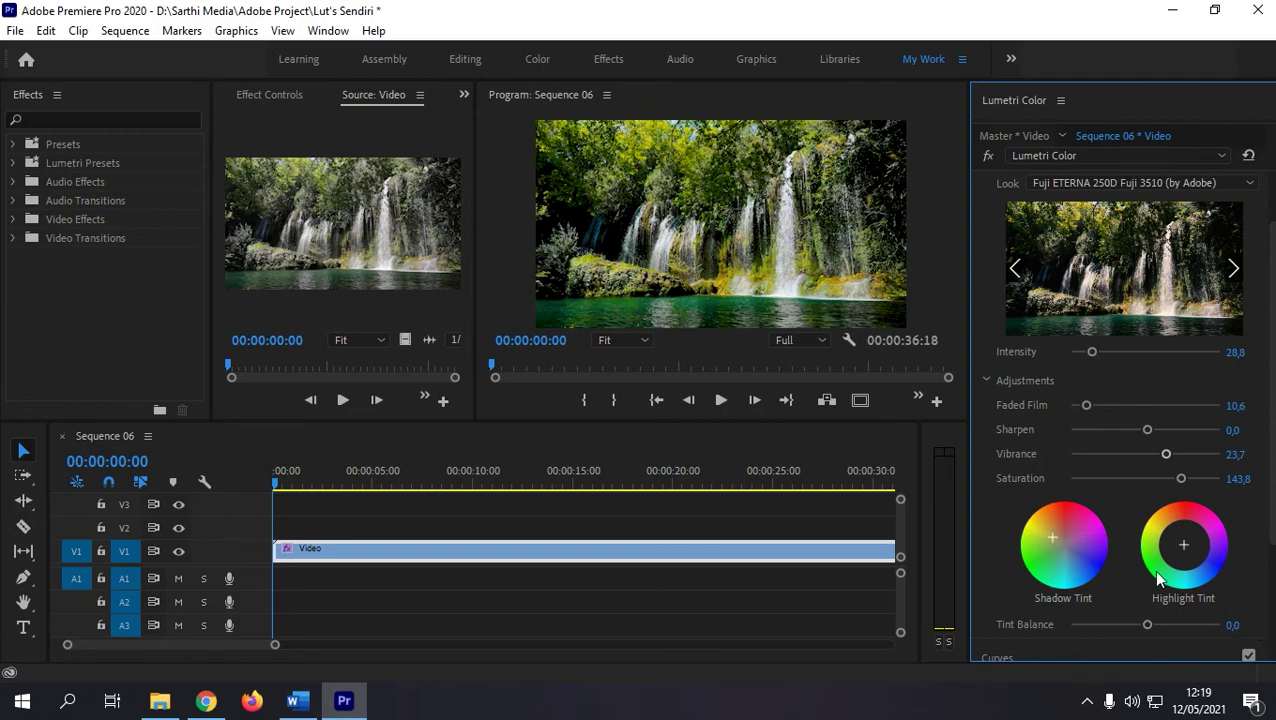
left_click_drag(1168, 558, 1173, 551)
left_click_drag(1178, 550, 1180, 544)
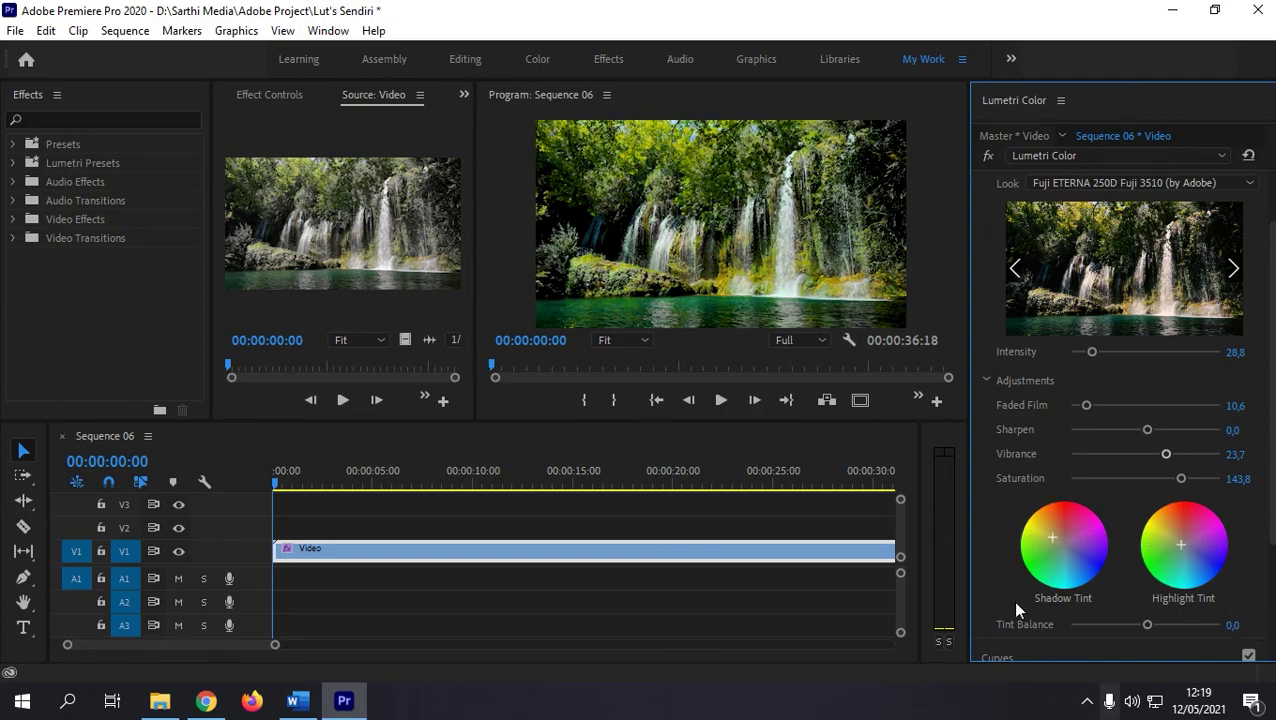
scroll(1015, 567, "down", 5)
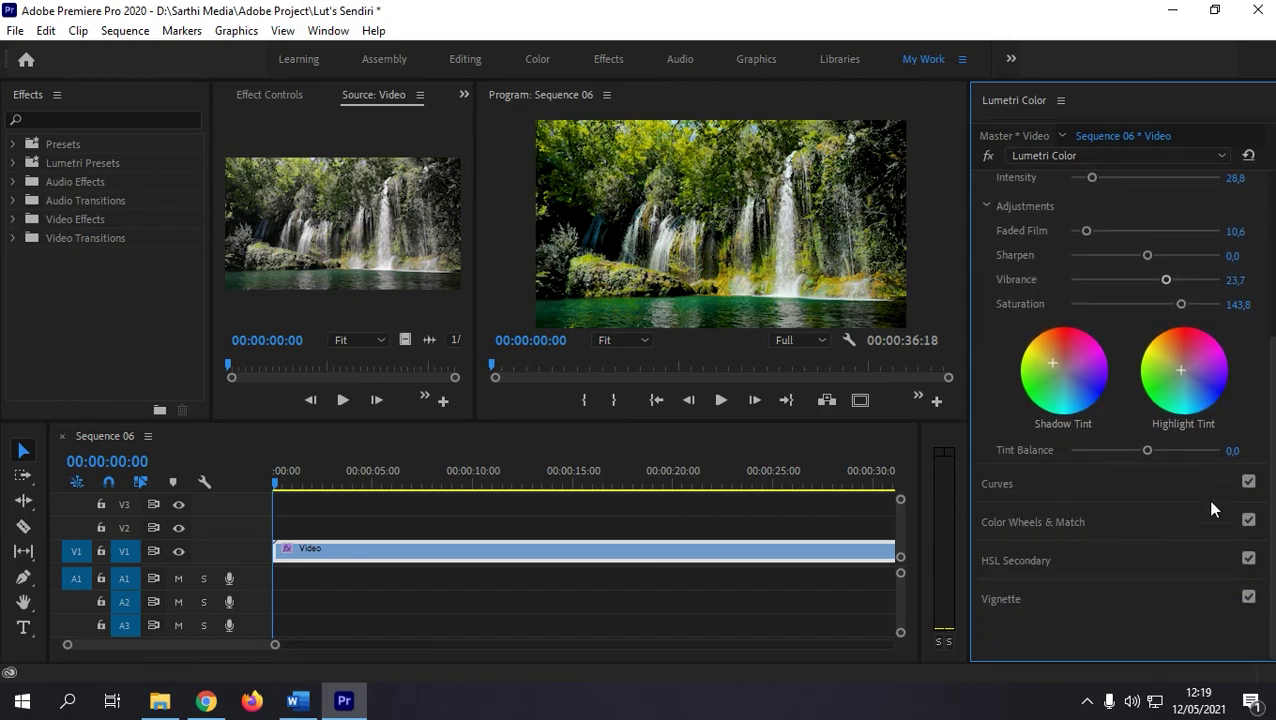
scroll(1035, 588, "up", 5)
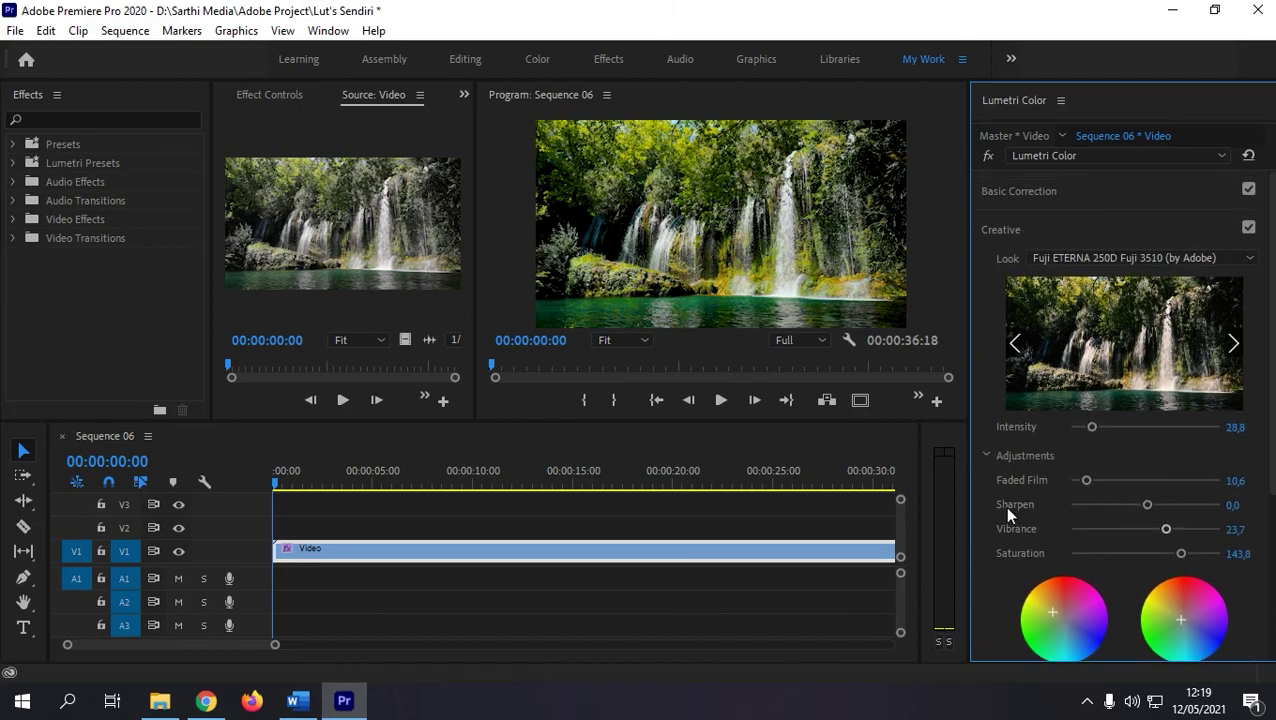
left_click(1015, 232)
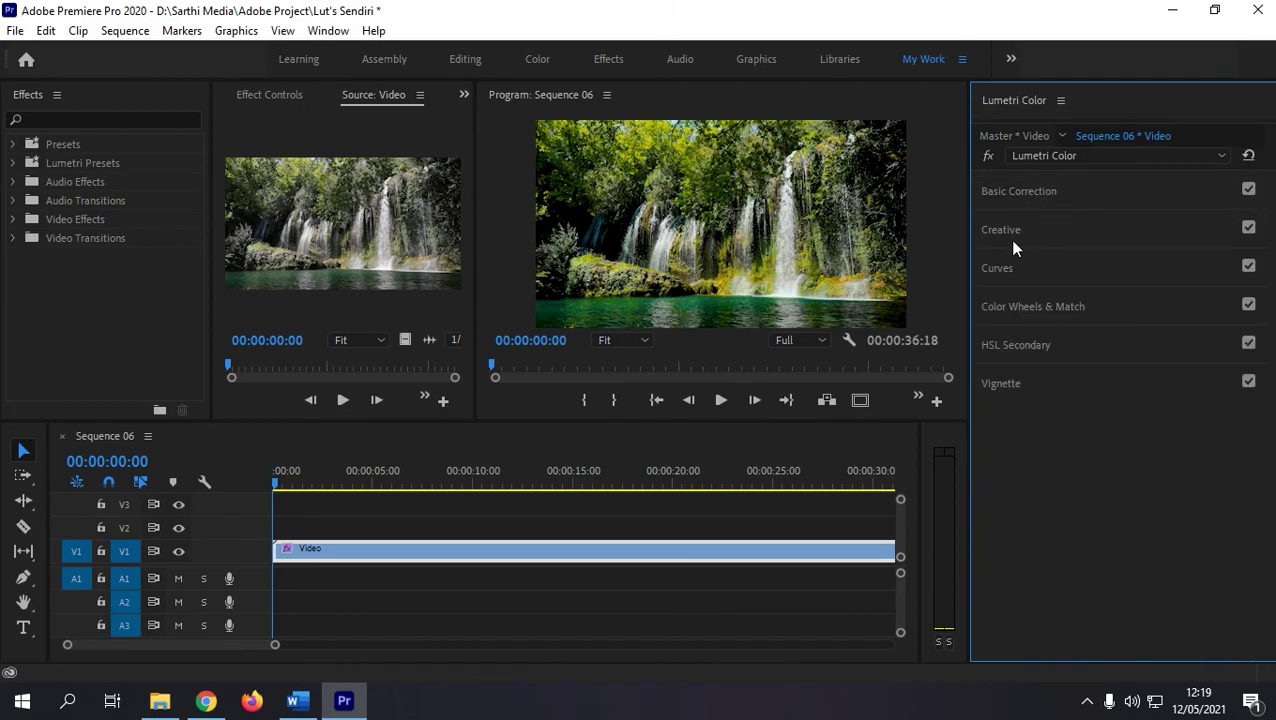
left_click(1037, 190)
left_click(1027, 190)
left_click(1249, 382)
left_click(1248, 188)
left_click(1248, 188)
left_click(1248, 227)
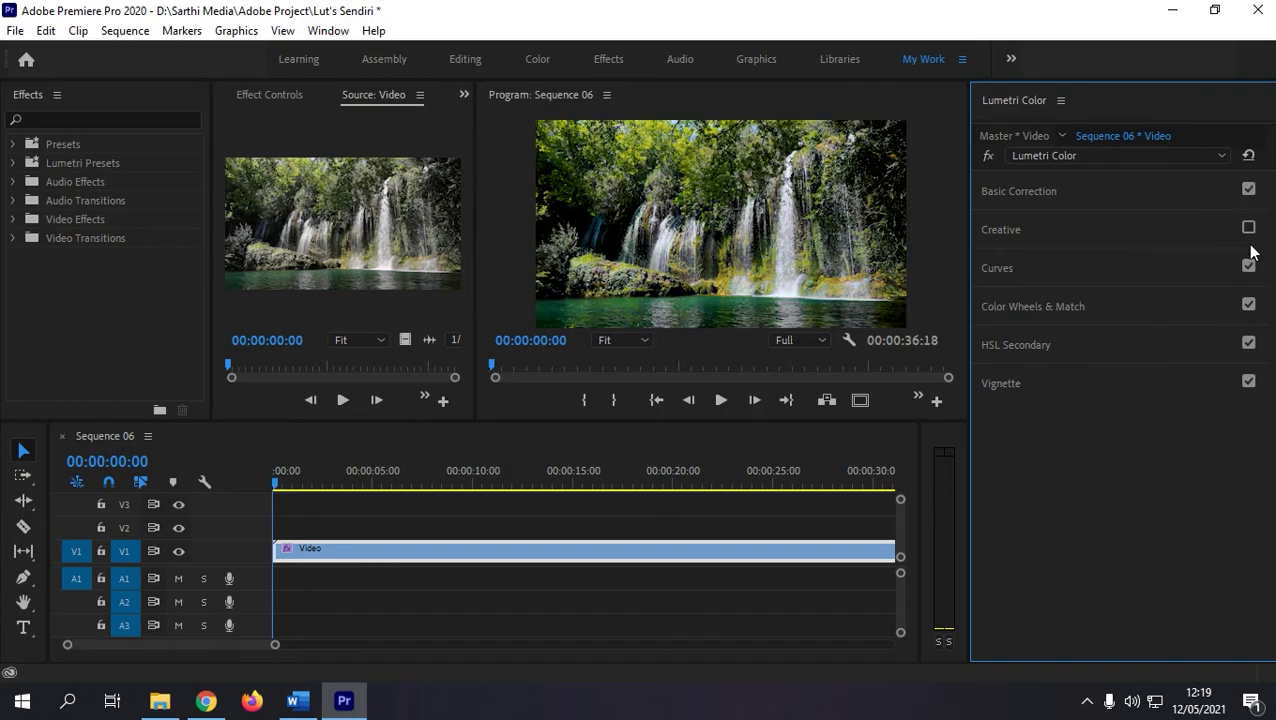
left_click(1248, 228)
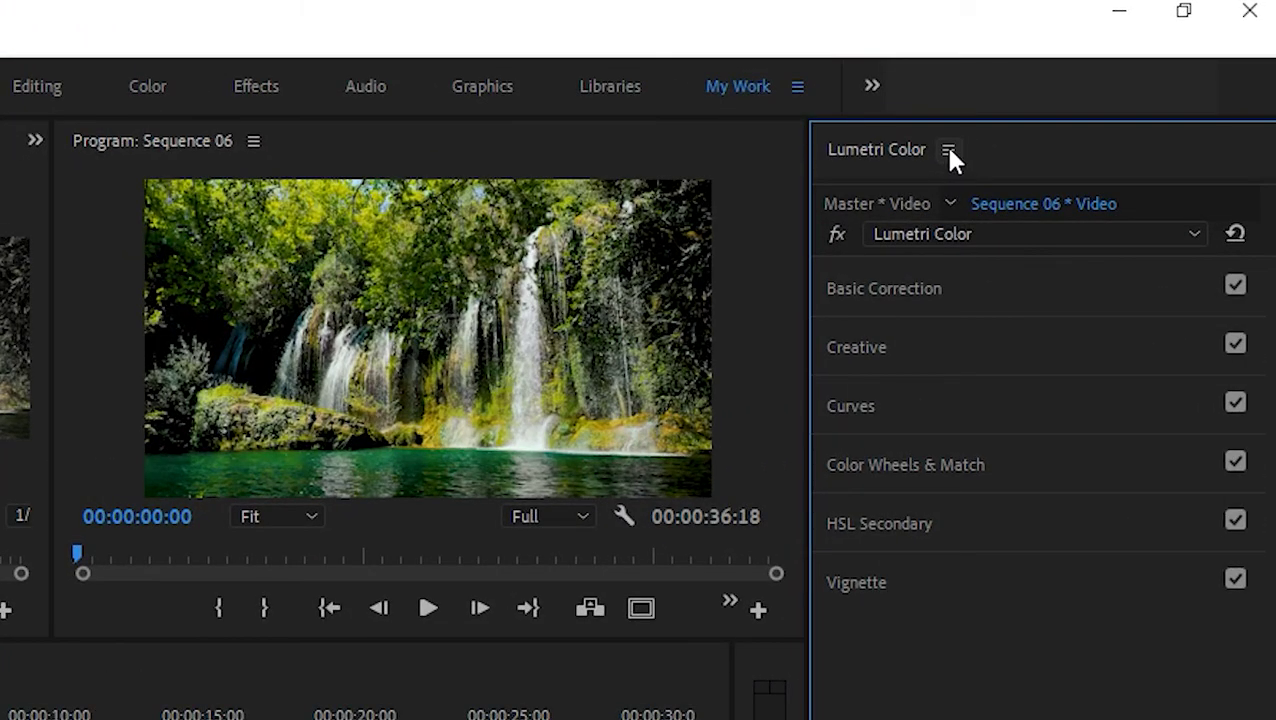
Export the grade as a Cube LUT file 'Lut's Tutorial' saved in the Downloads folder.
left_click(949, 150)
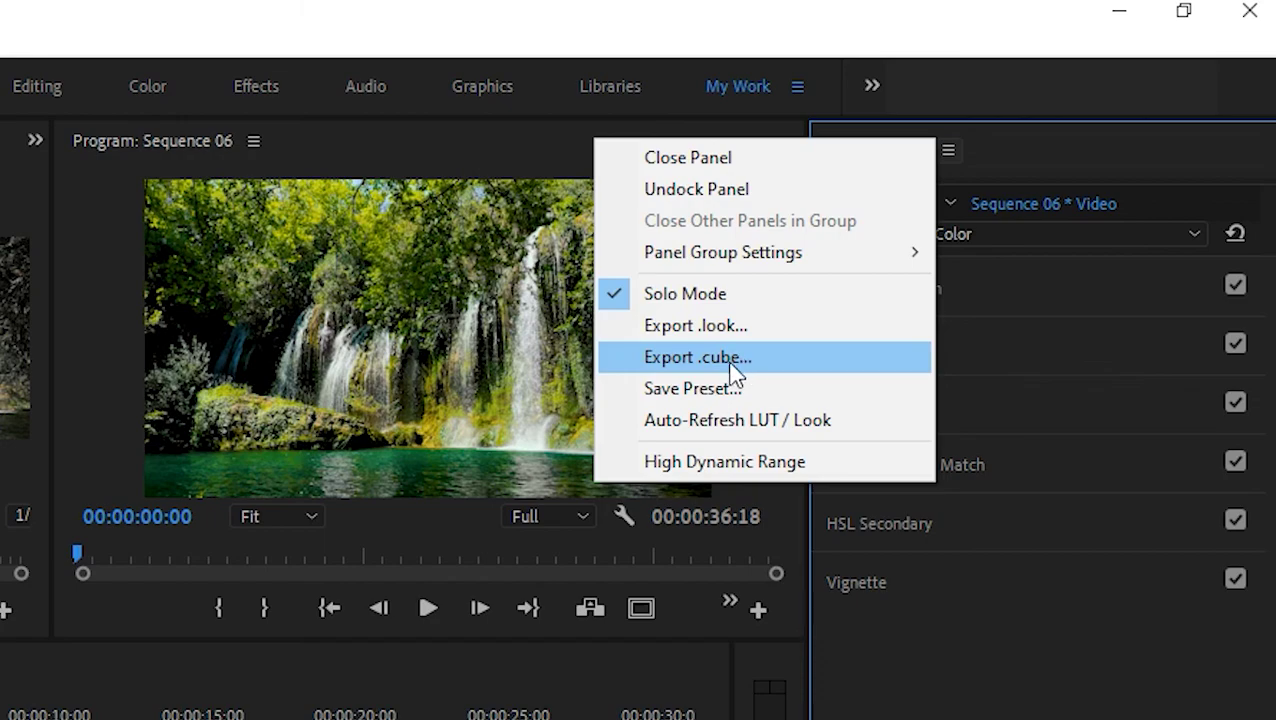
left_click(731, 366)
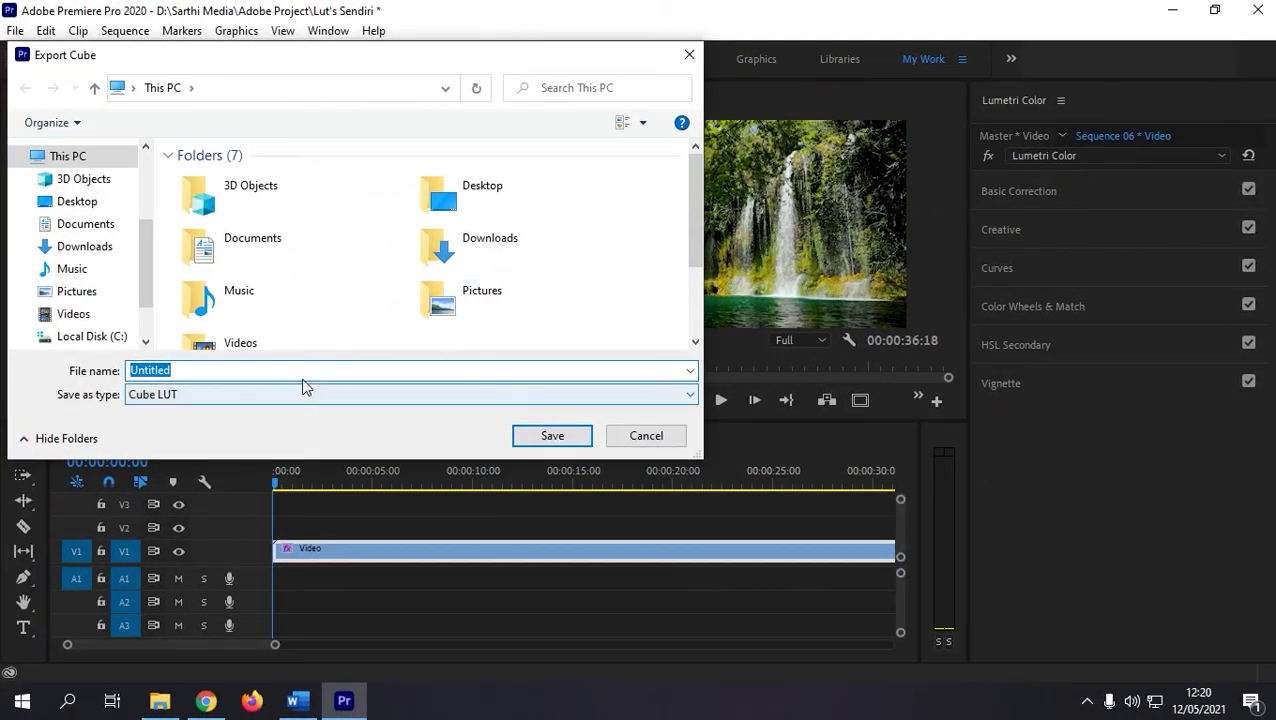
left_click(126, 396)
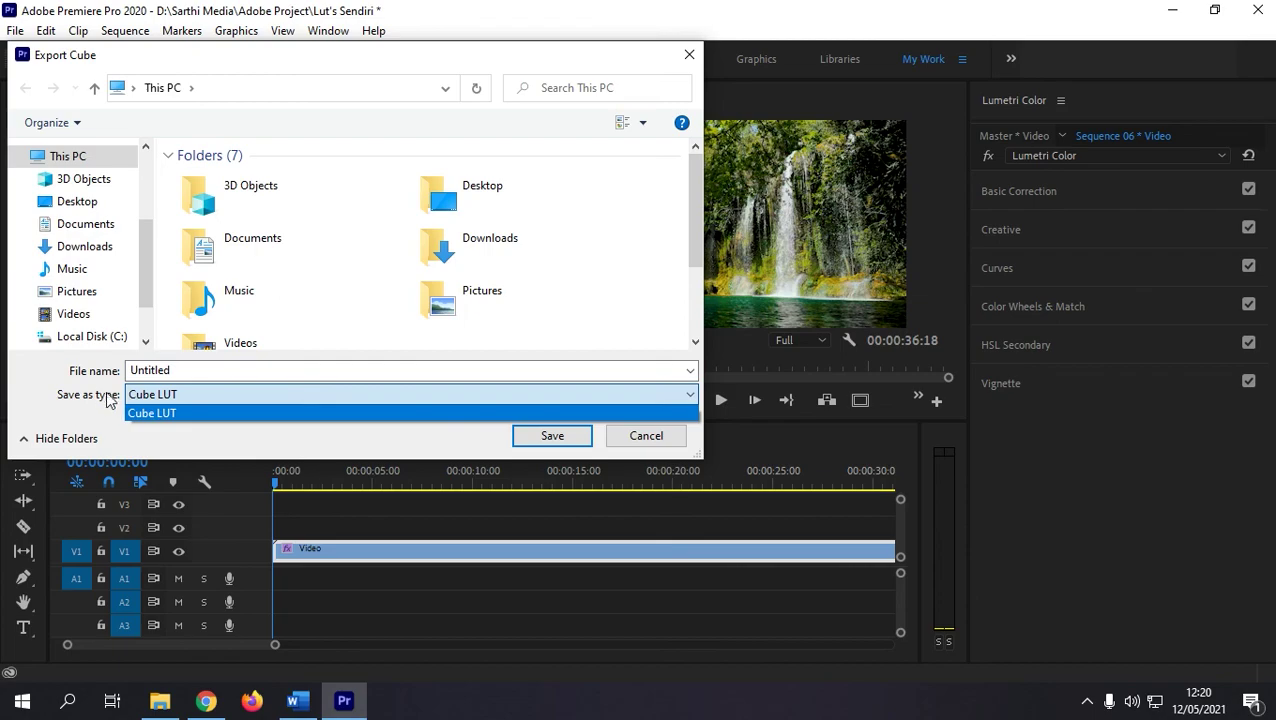
left_click(137, 403)
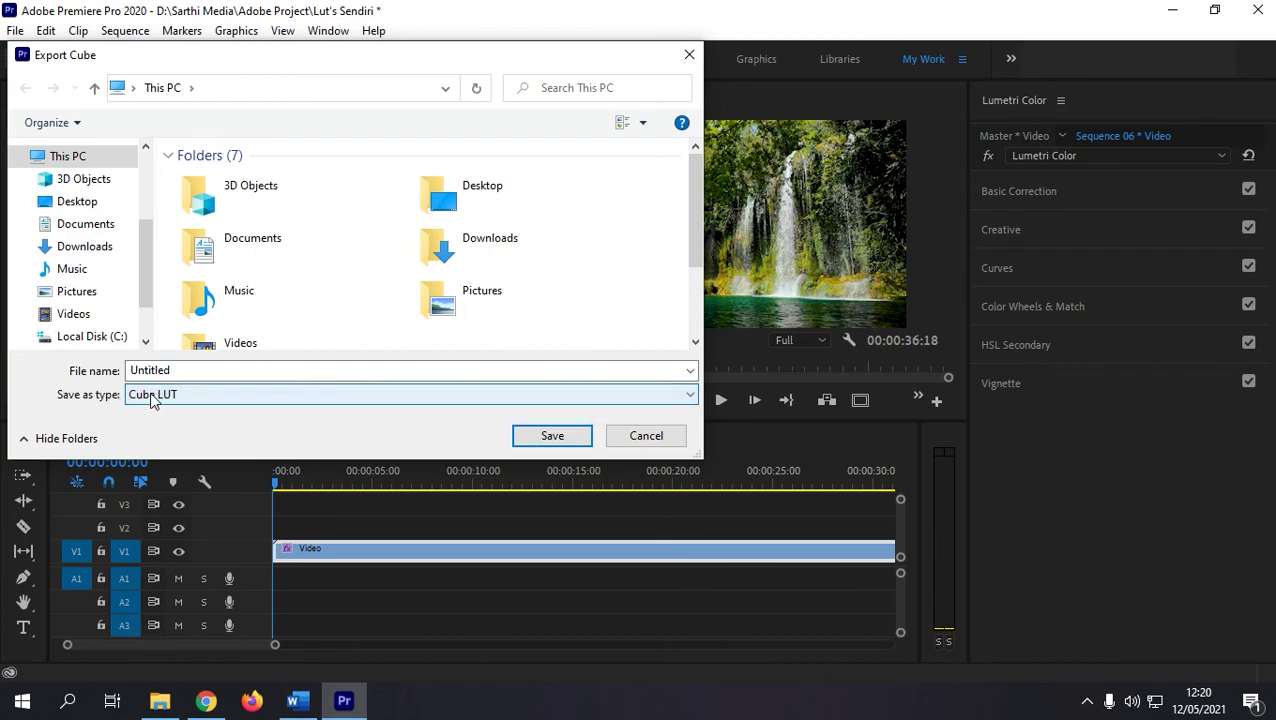
left_click(156, 366)
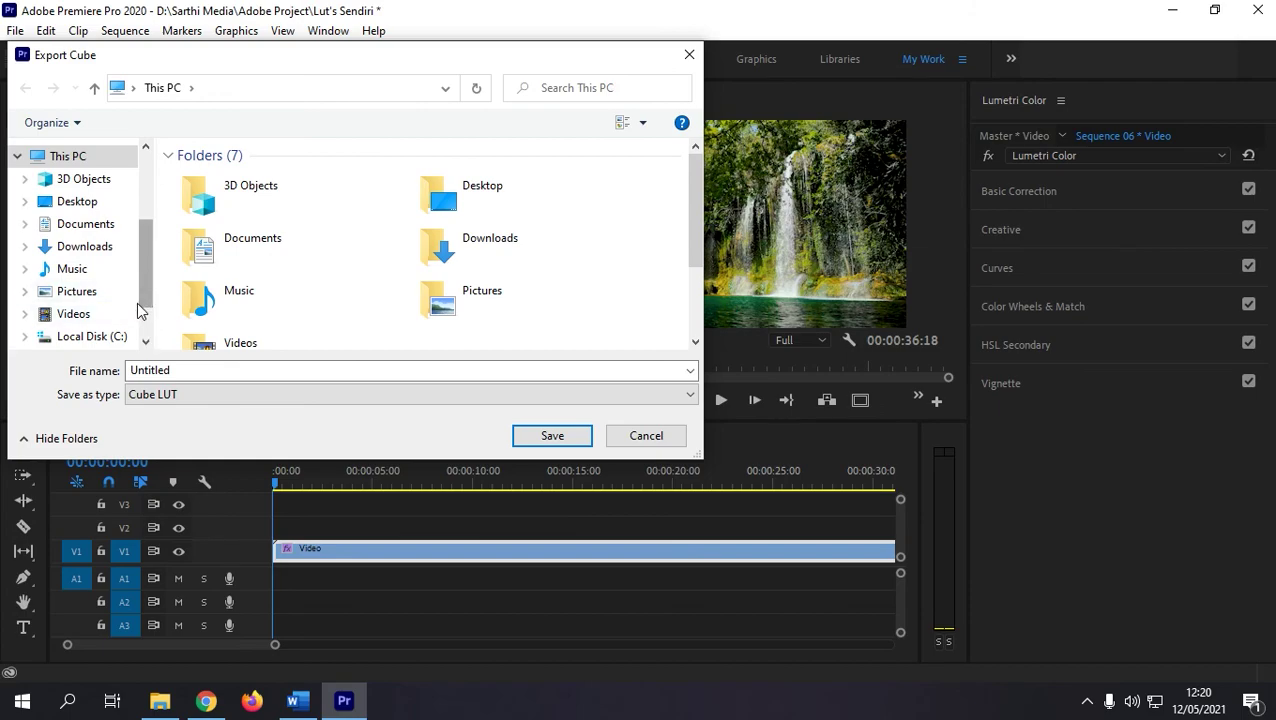
left_click(101, 252)
double_click(175, 371)
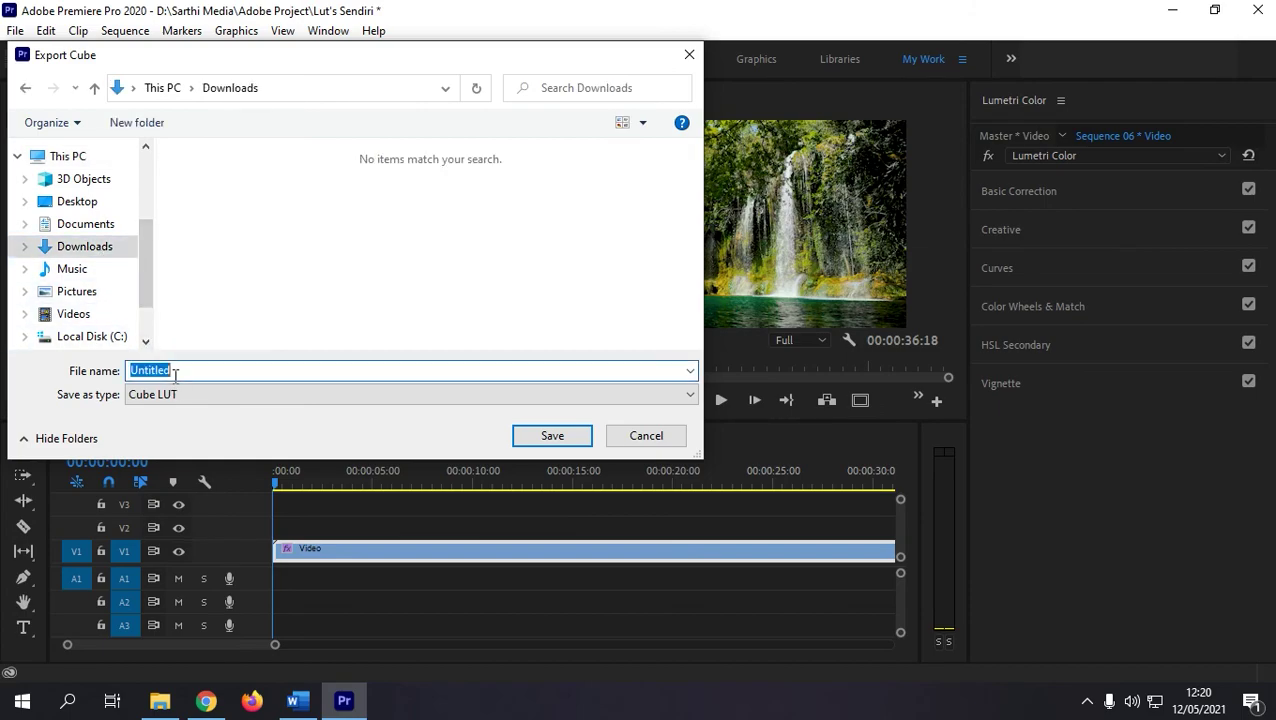
type("Lut's Tutorial")
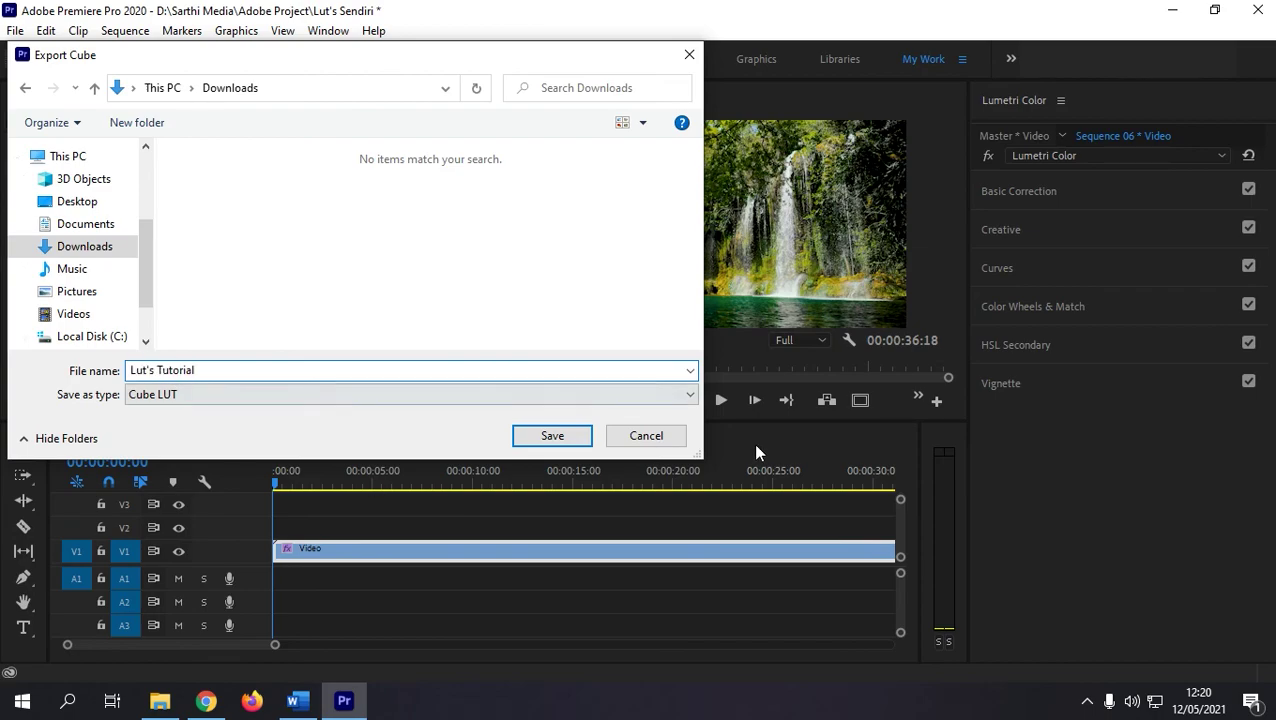
left_click(551, 435)
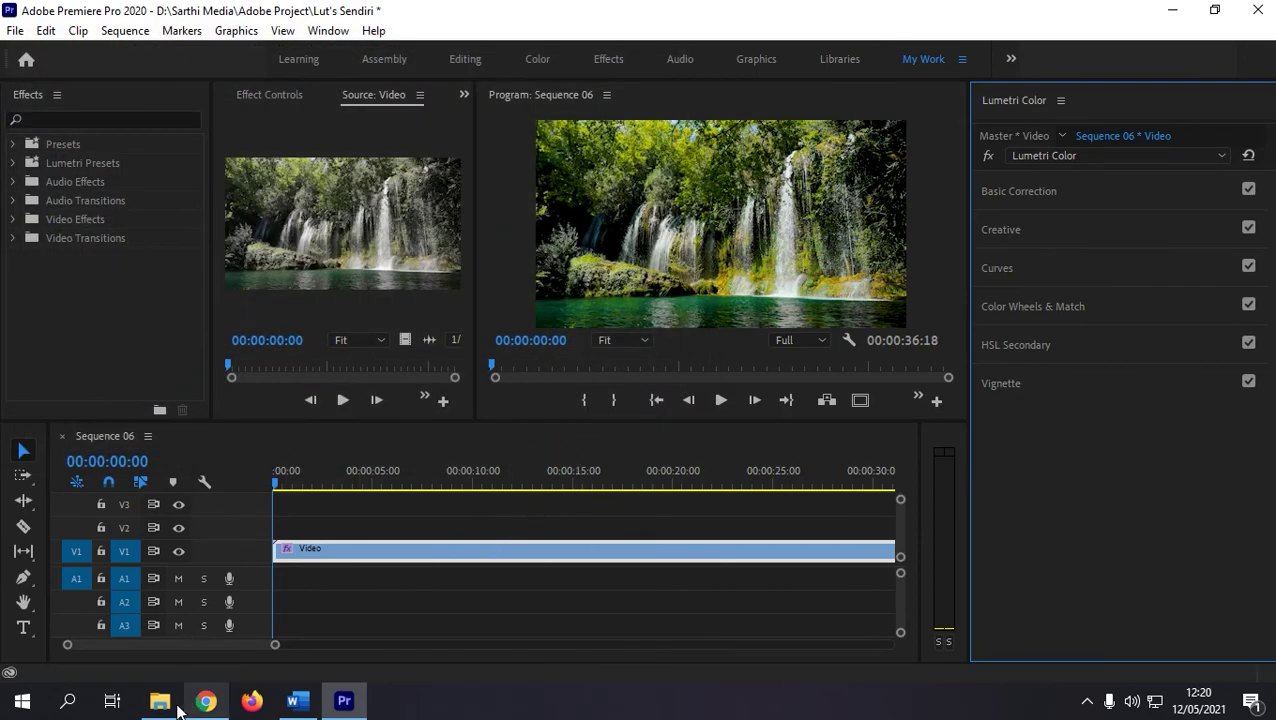
left_click(162, 702)
left_click(66, 417)
left_click(103, 355)
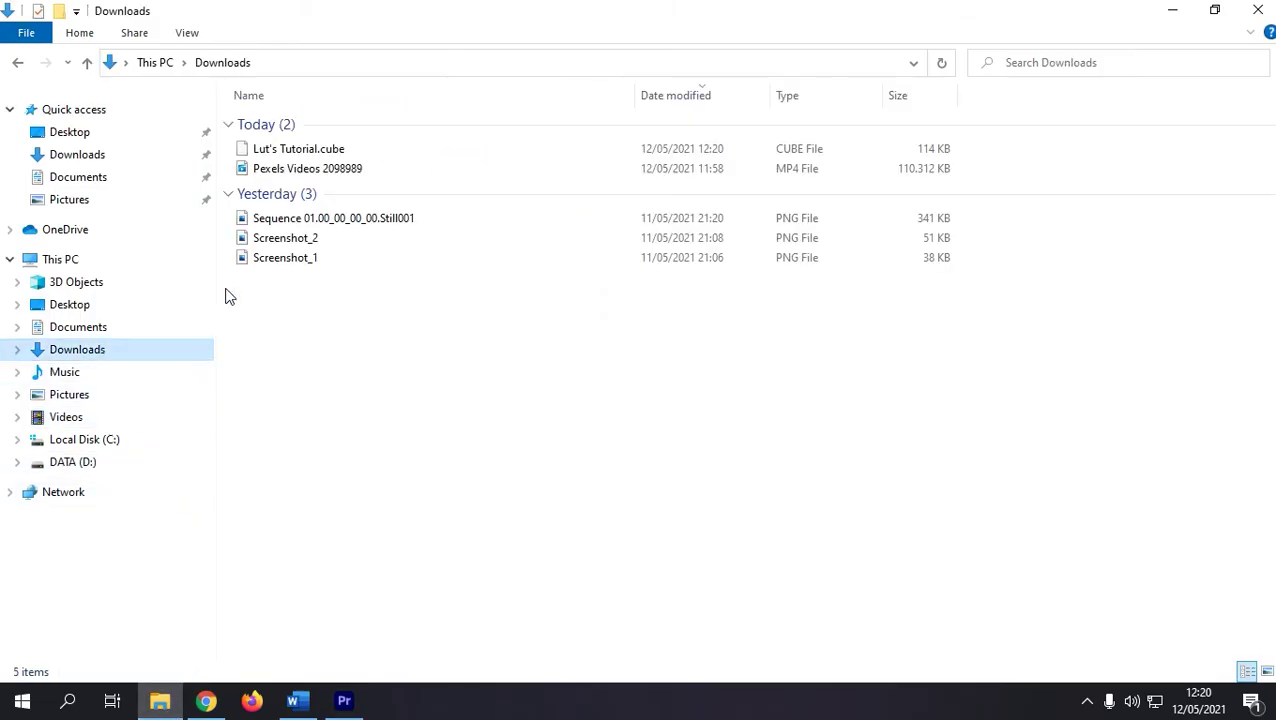
left_click(280, 150)
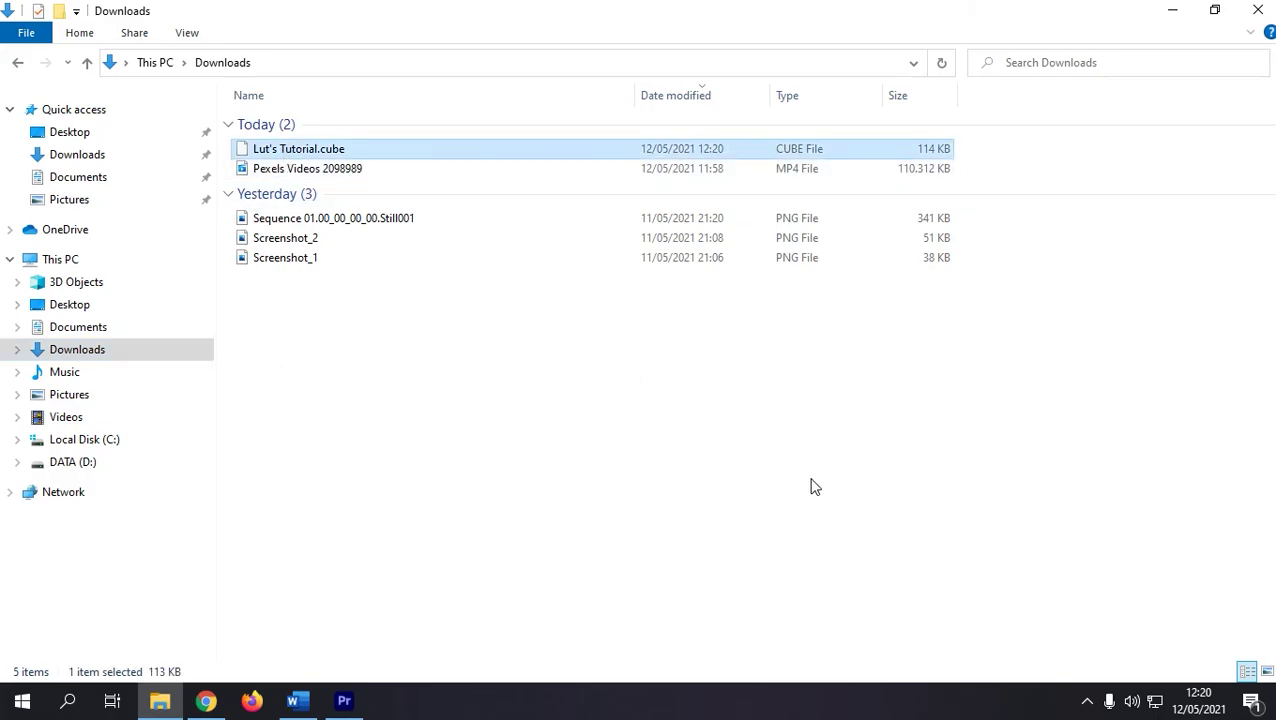
left_click(1267, 671)
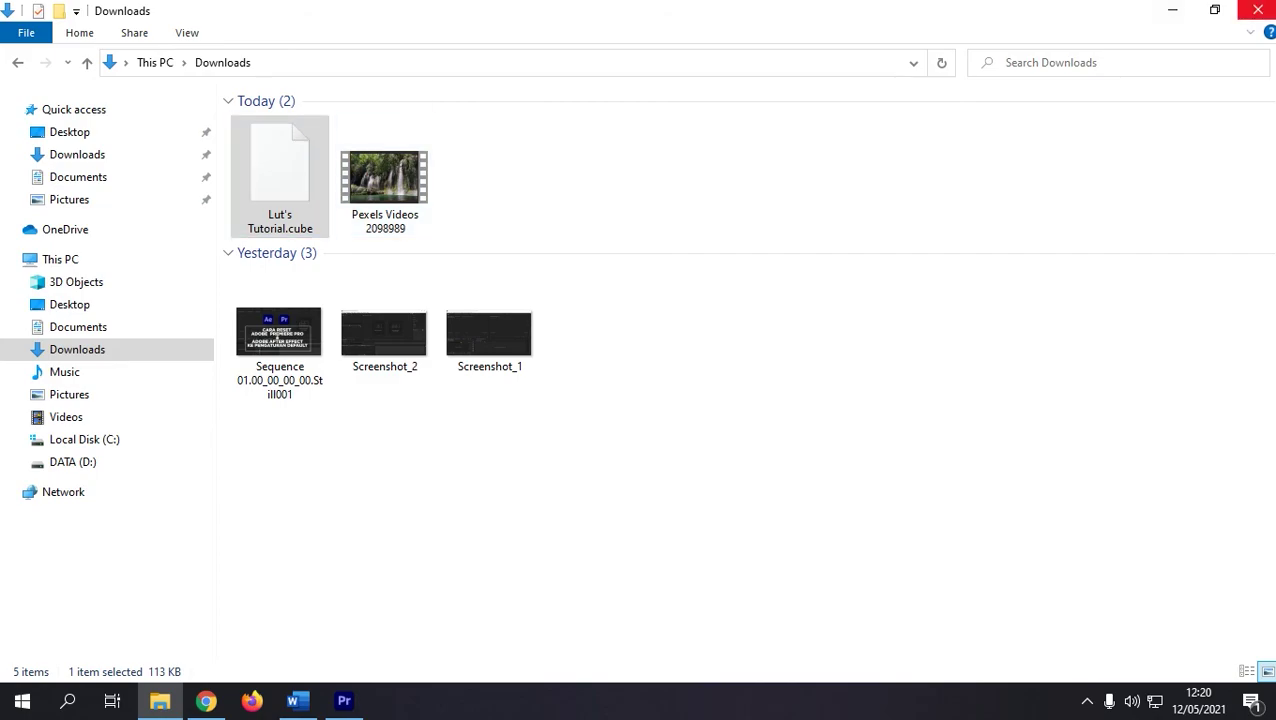
left_click(1257, 10)
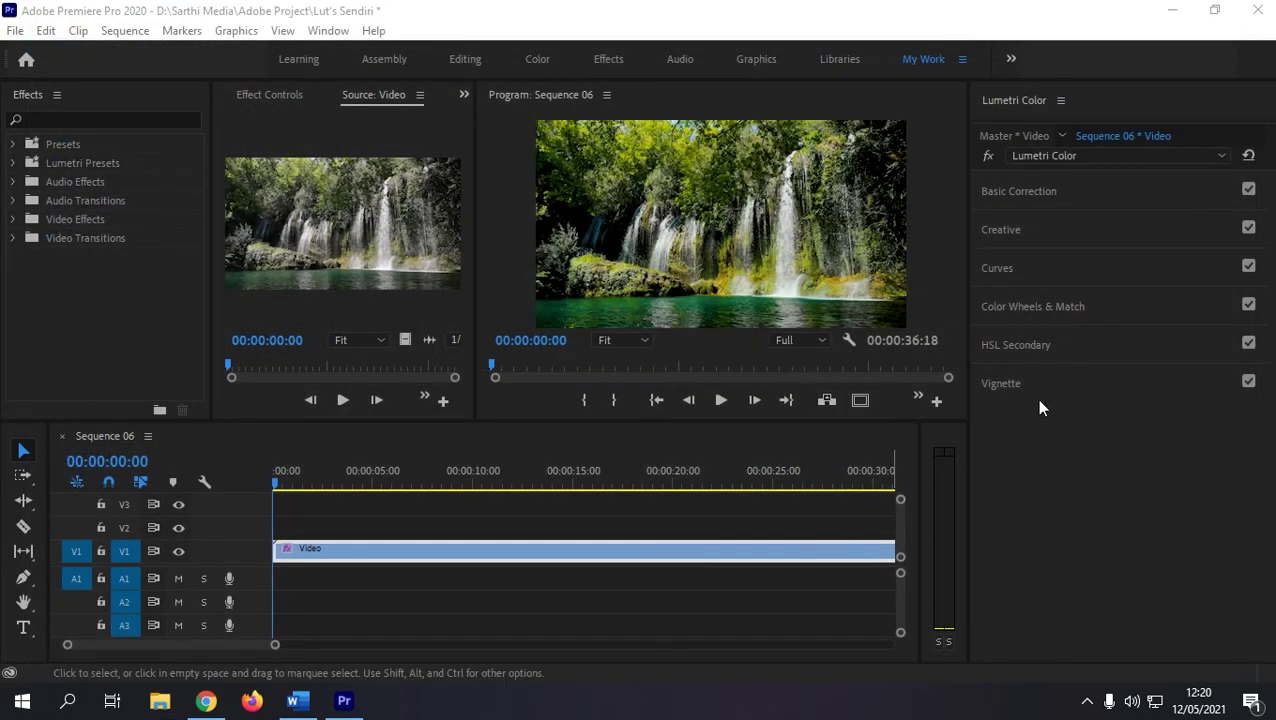
Close the Lumetri Color panel, widen the Source monitor, and delete the graded Video clip.
left_click(1061, 100)
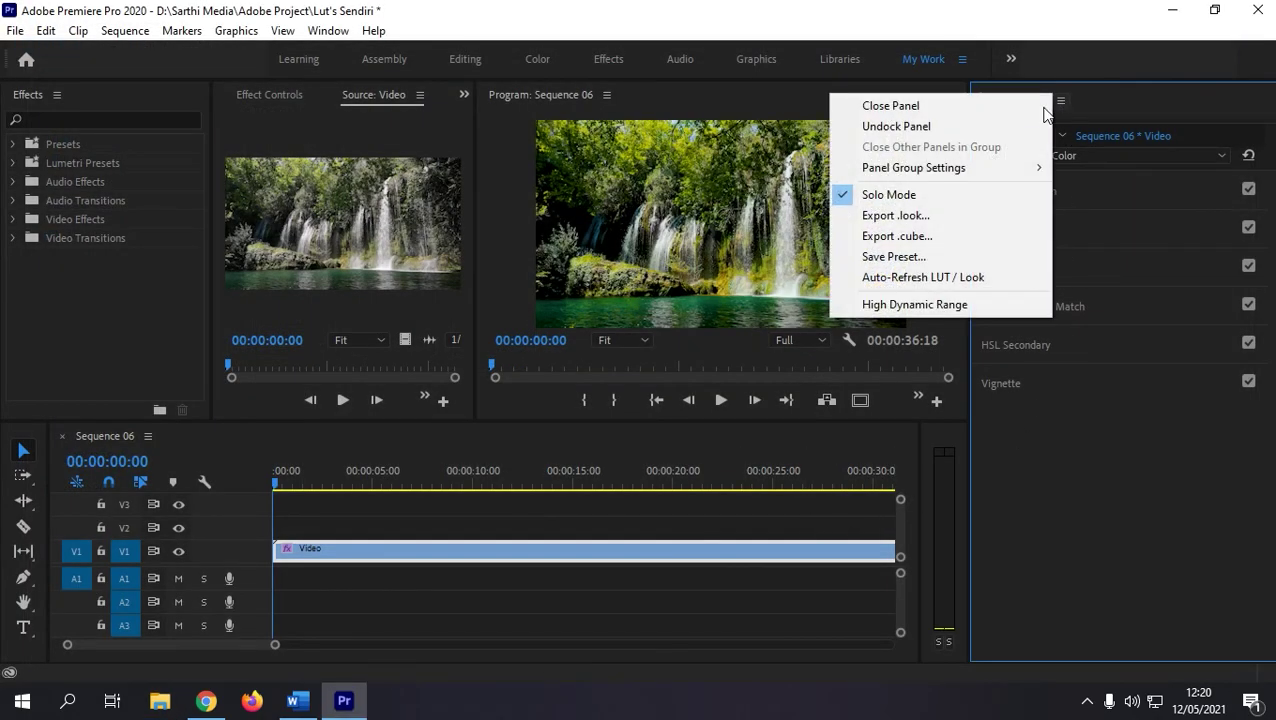
left_click(1013, 104)
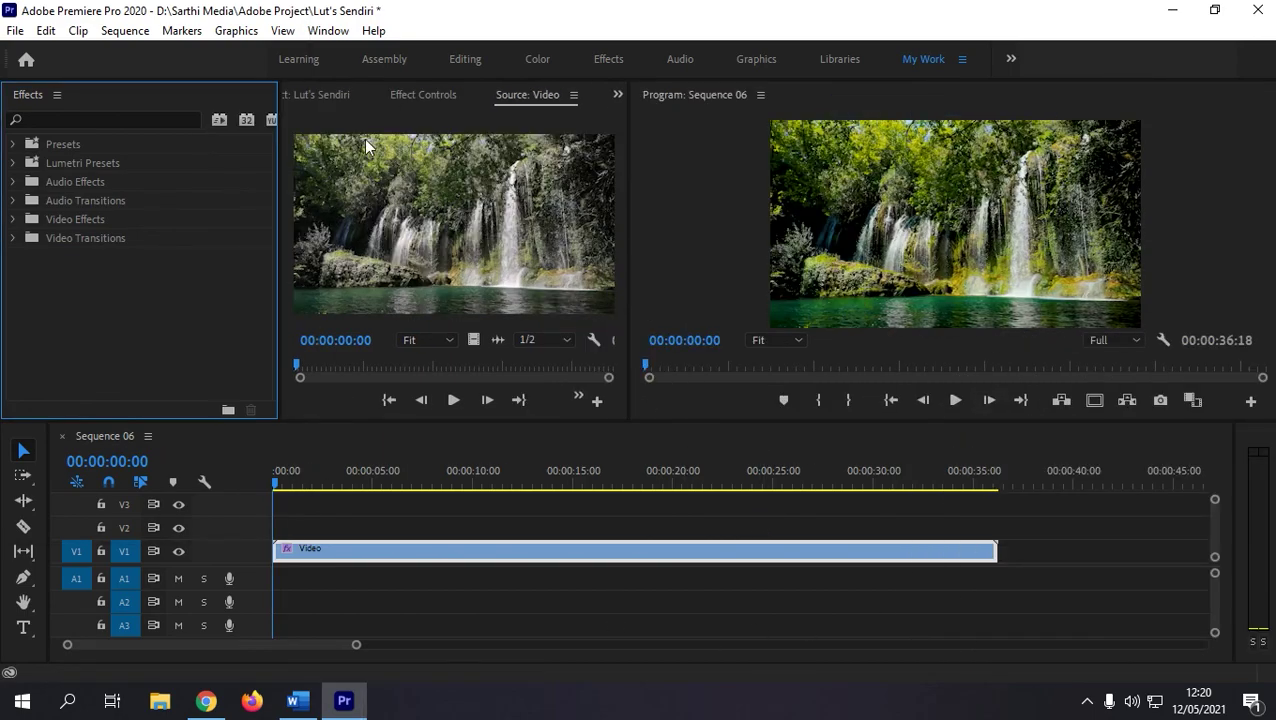
left_click_drag(628, 215, 792, 268)
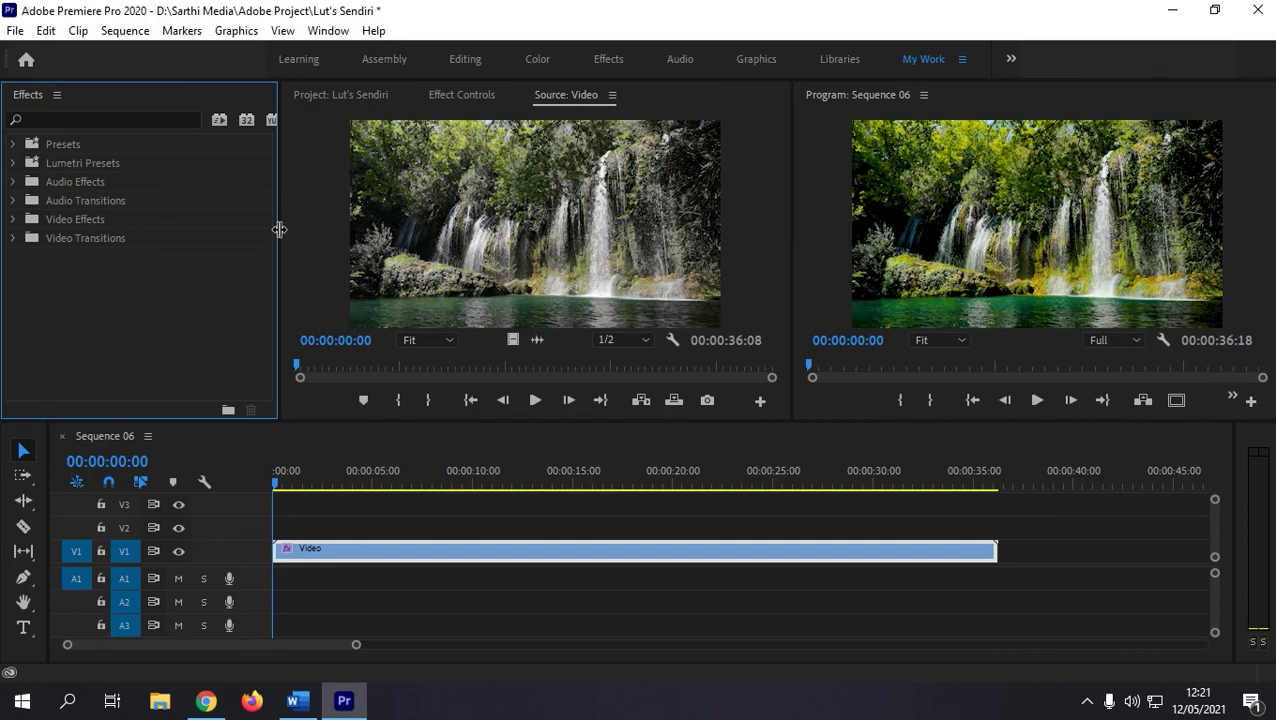
left_click_drag(279, 229, 203, 236)
left_click(363, 550)
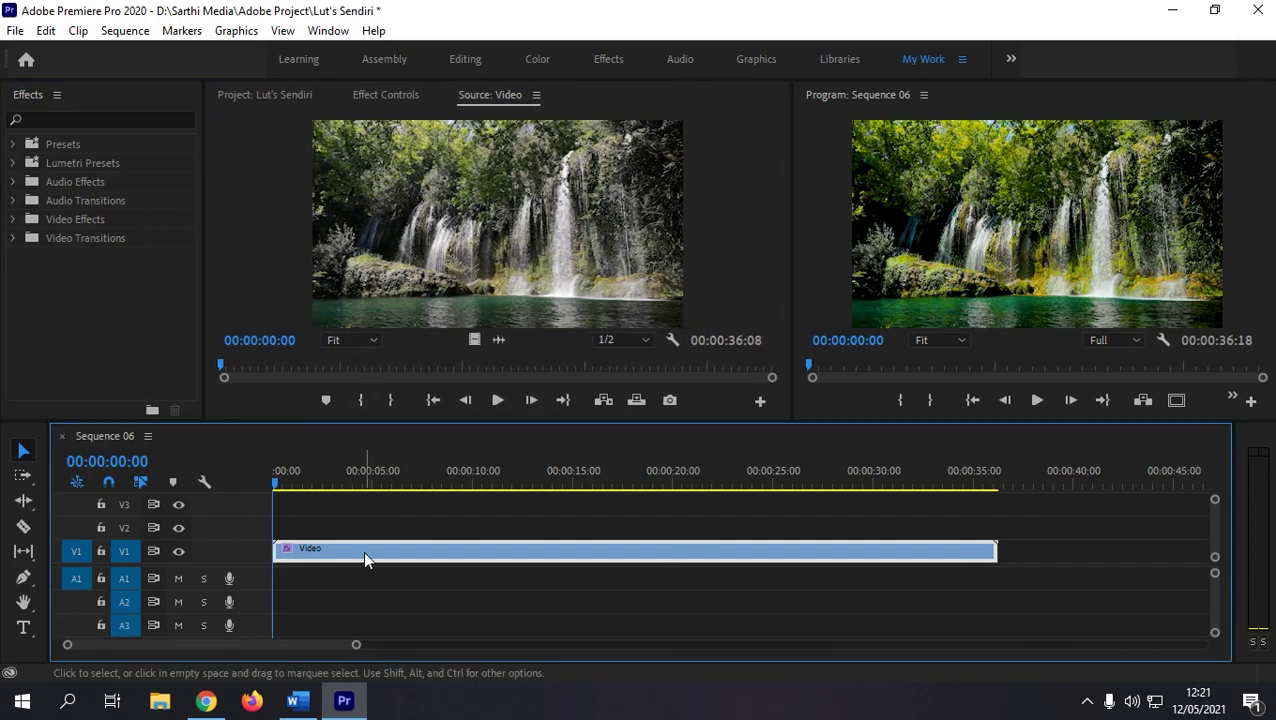
key("Delete")
Place a fresh copy of the waterfall Video clip on V1, accepting the mismatch warning.
left_click(534, 95)
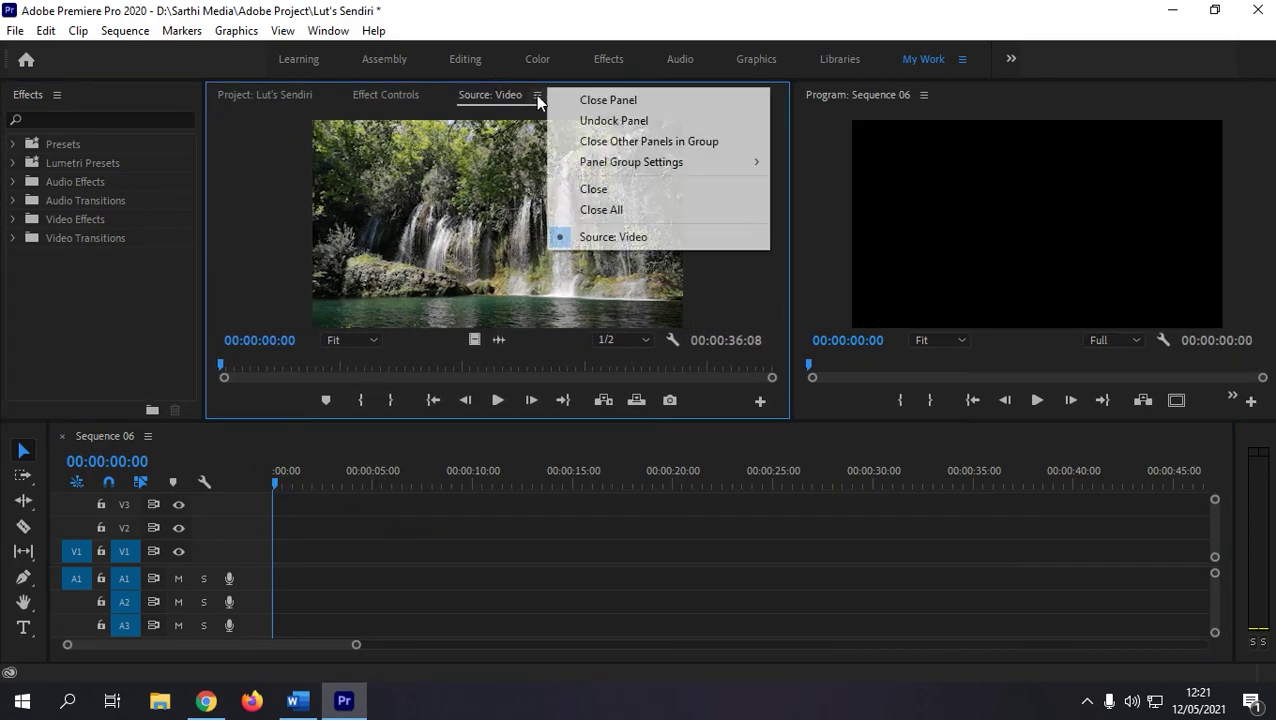
left_click(578, 100)
left_click(271, 96)
double_click(309, 258)
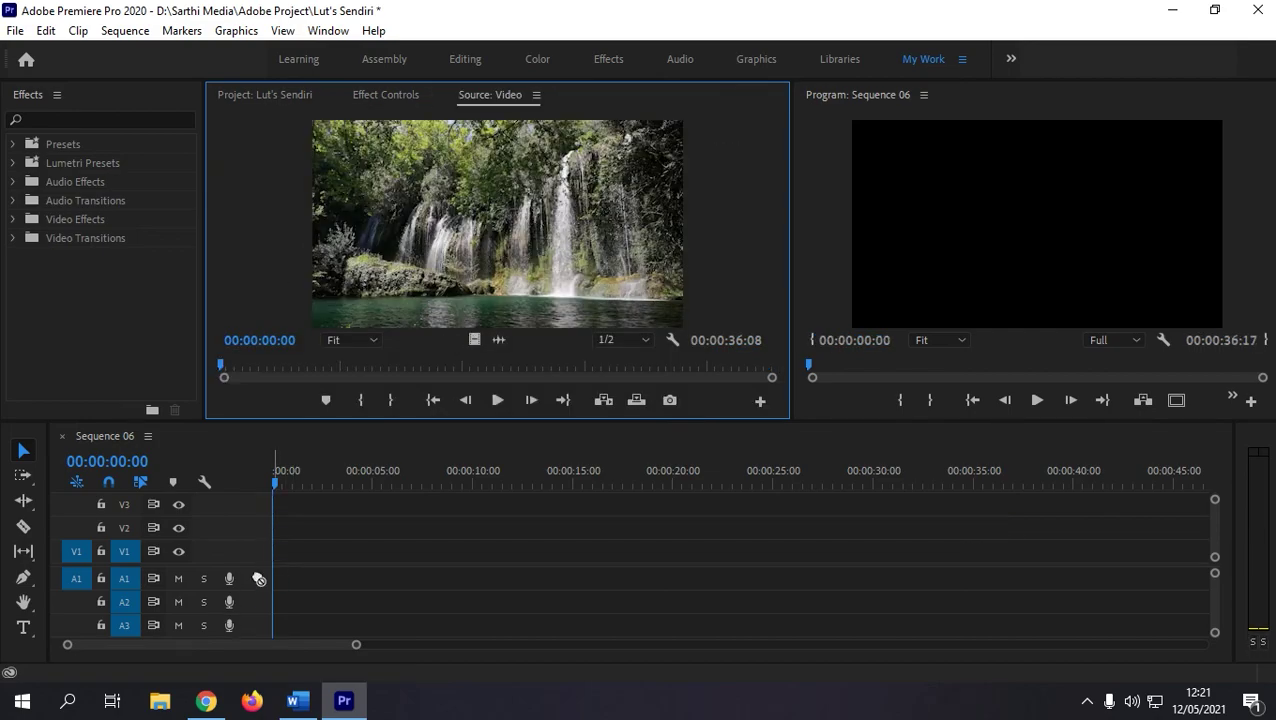
left_click_drag(379, 440, 280, 550)
key("Return")
right_click(704, 560)
left_click(964, 476)
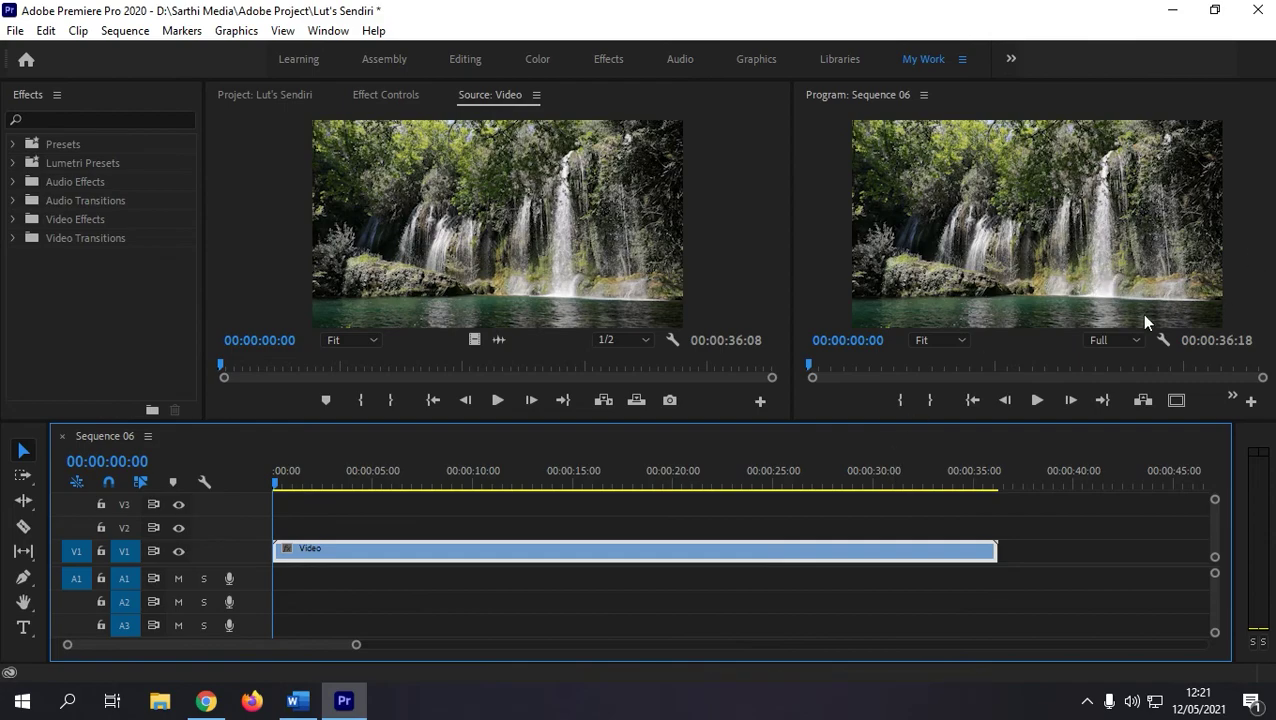
Create a 1920x1080 Adjustment Layer, put it on V2, and stretch it to the clip's length.
left_click(316, 94)
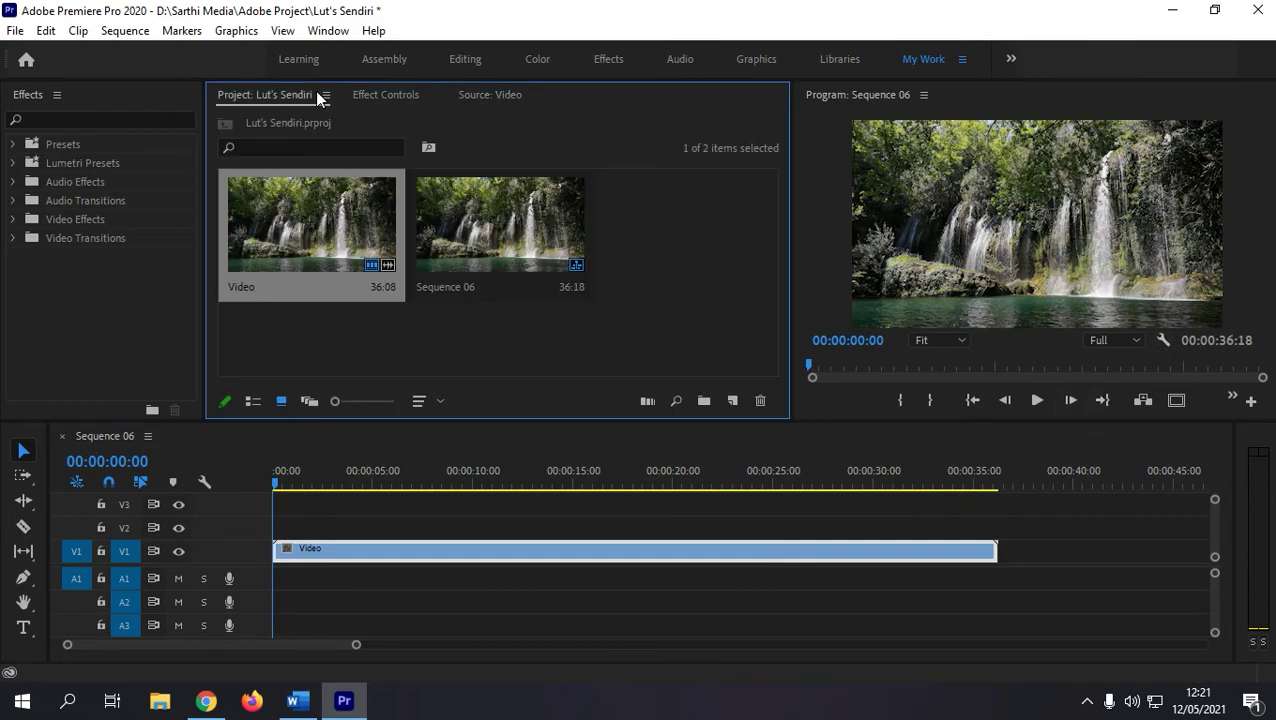
left_click(733, 401)
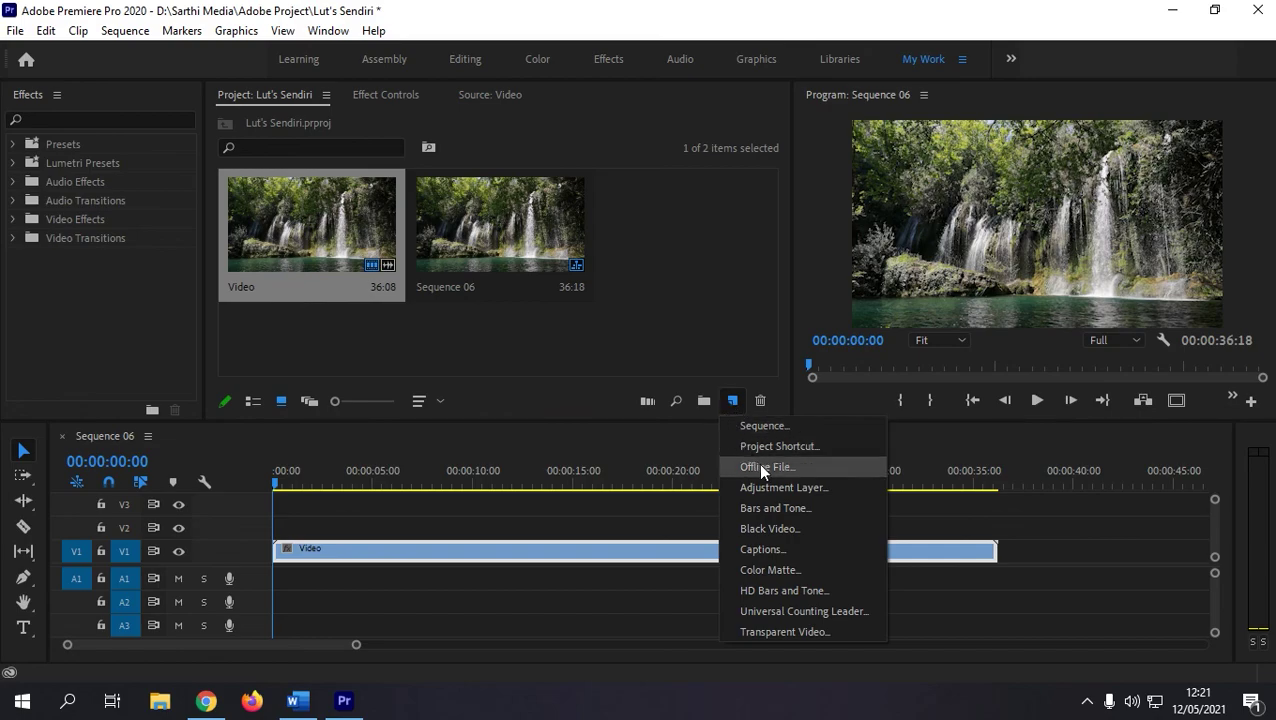
left_click(777, 488)
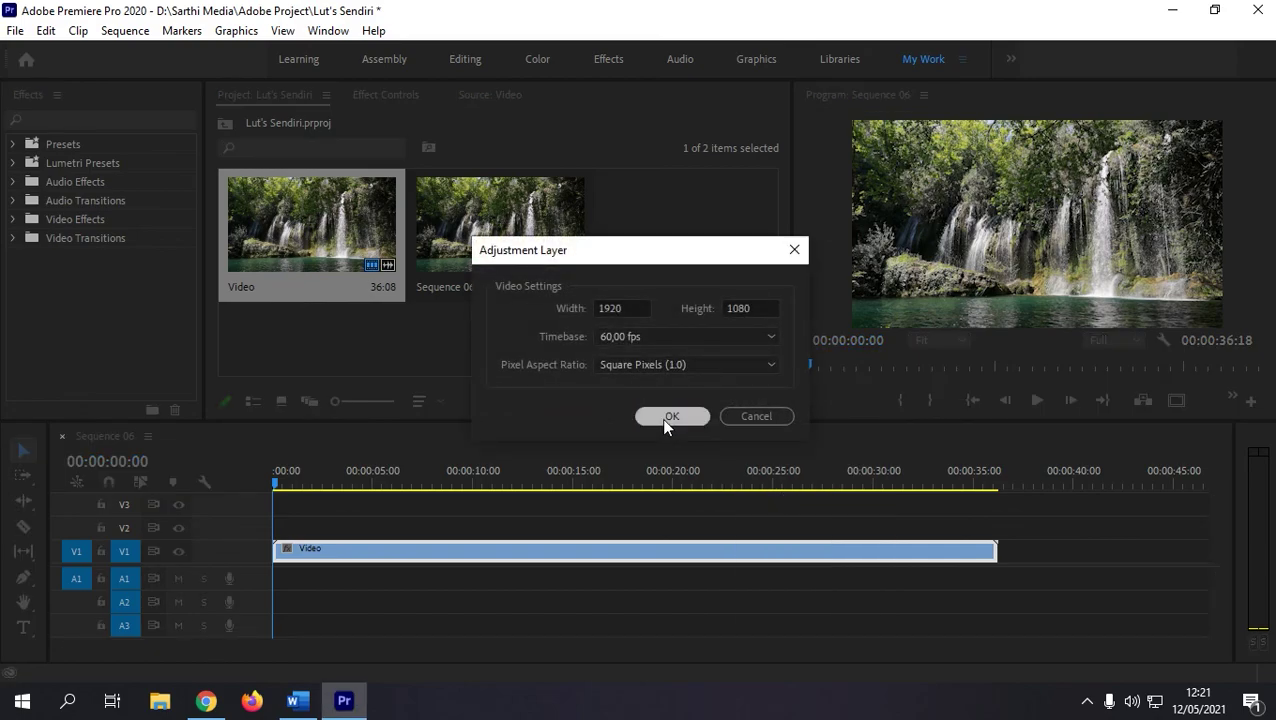
left_click(664, 418)
left_click_drag(693, 247, 272, 546)
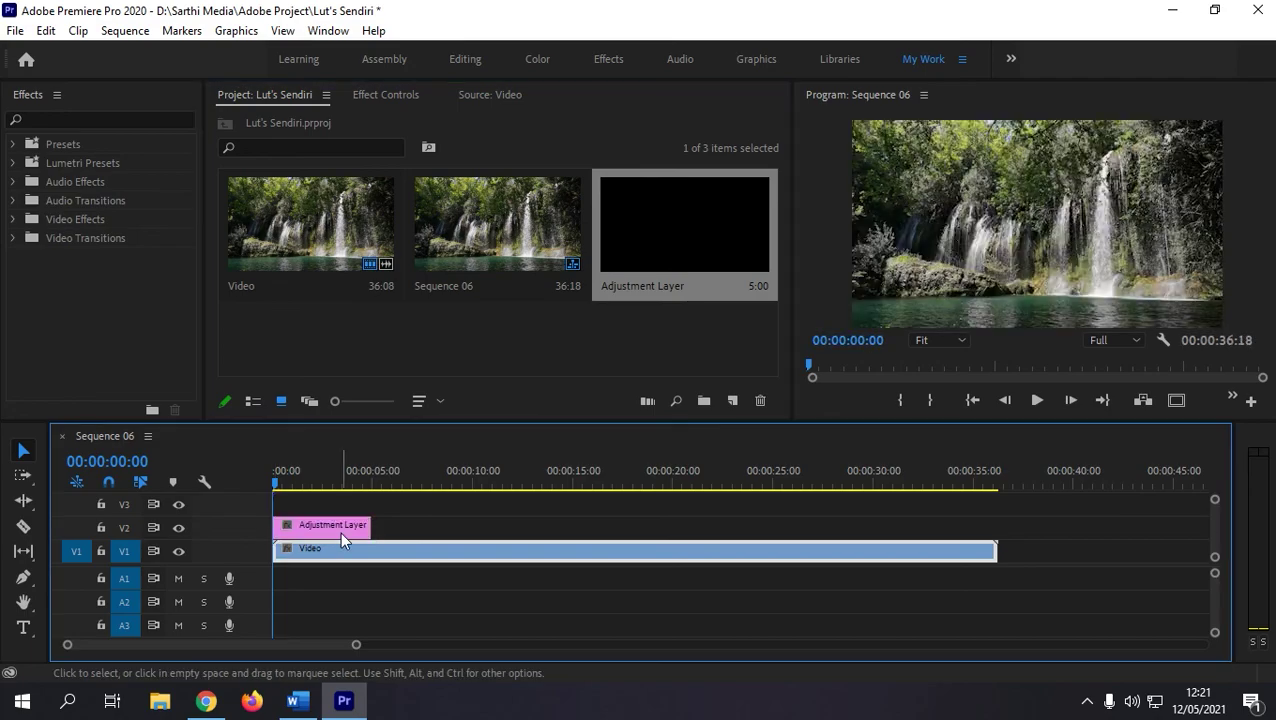
left_click_drag(372, 525, 1001, 543)
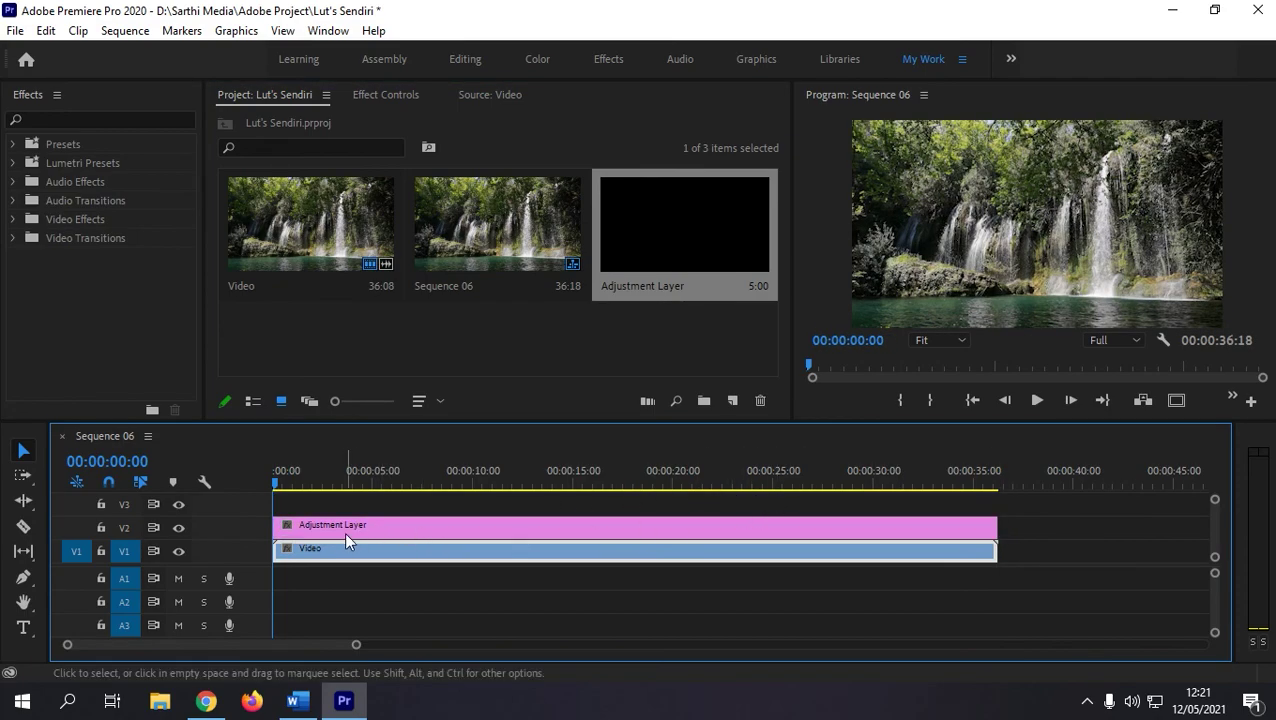
left_click(344, 531)
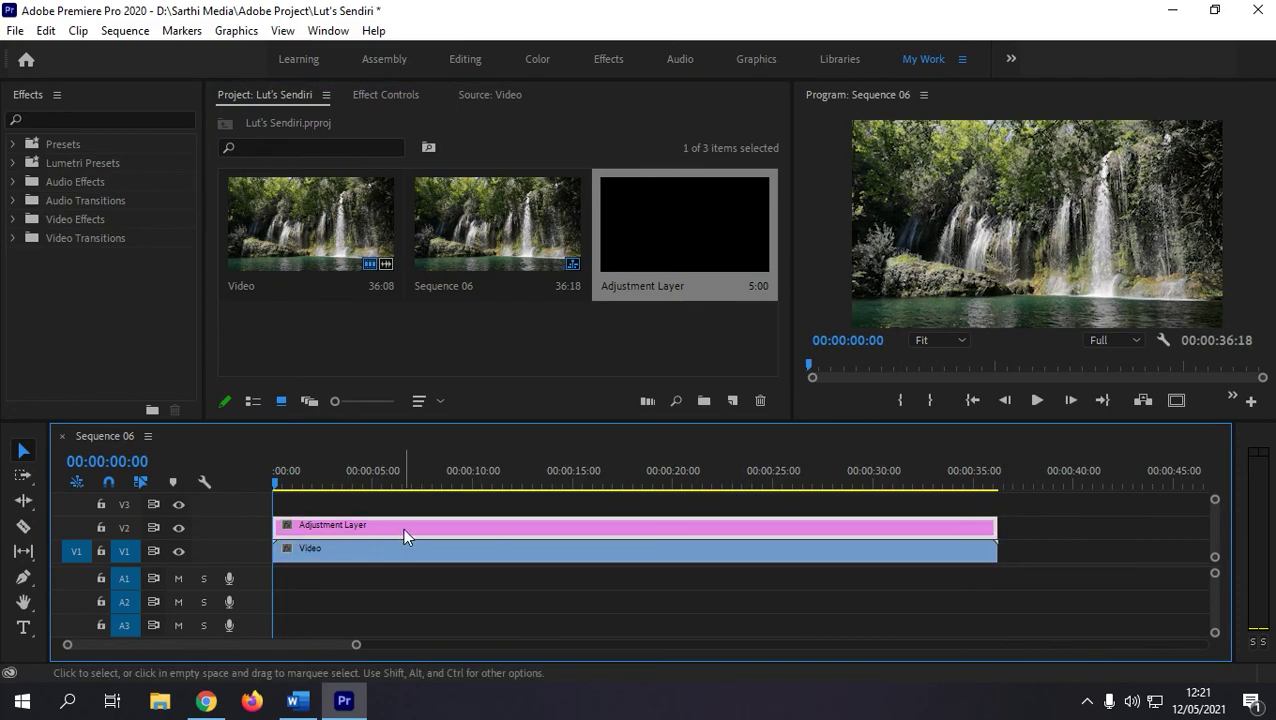
Drag Lumetri Color onto the V2 adjustment layer and trim the layer to end with the clip.
left_click(50, 118)
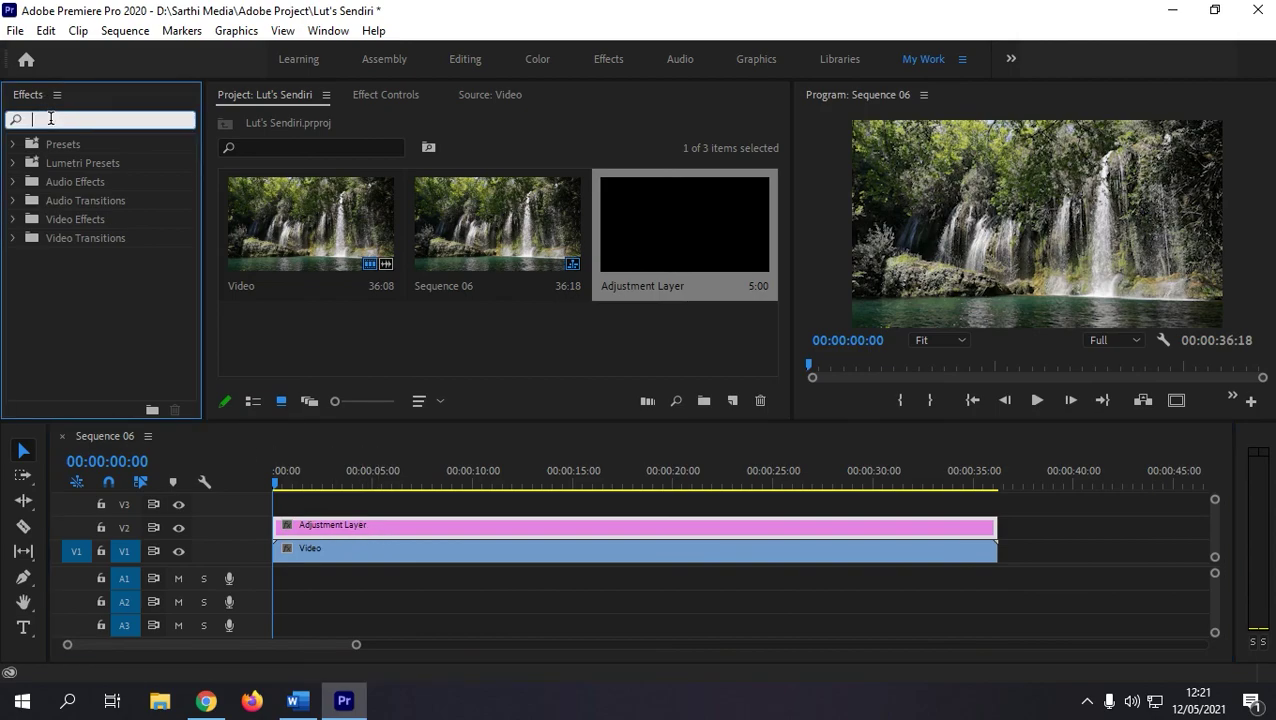
type("Lumet")
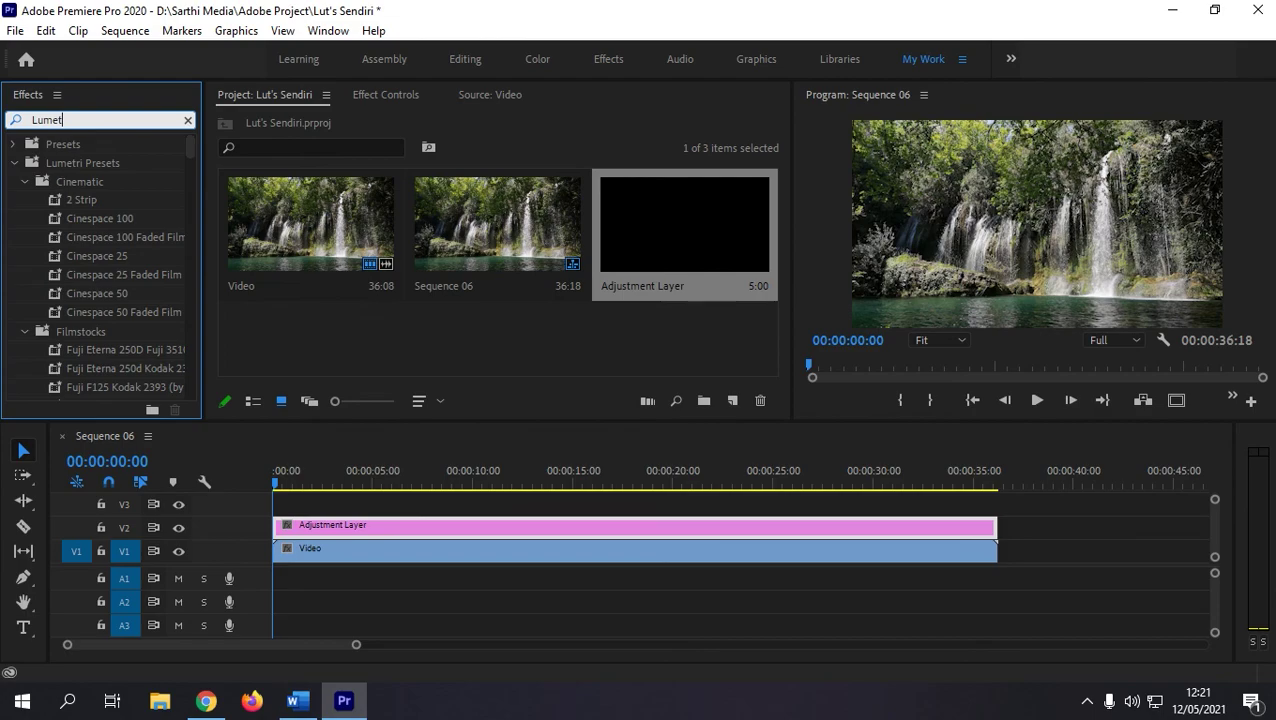
type("ri Color")
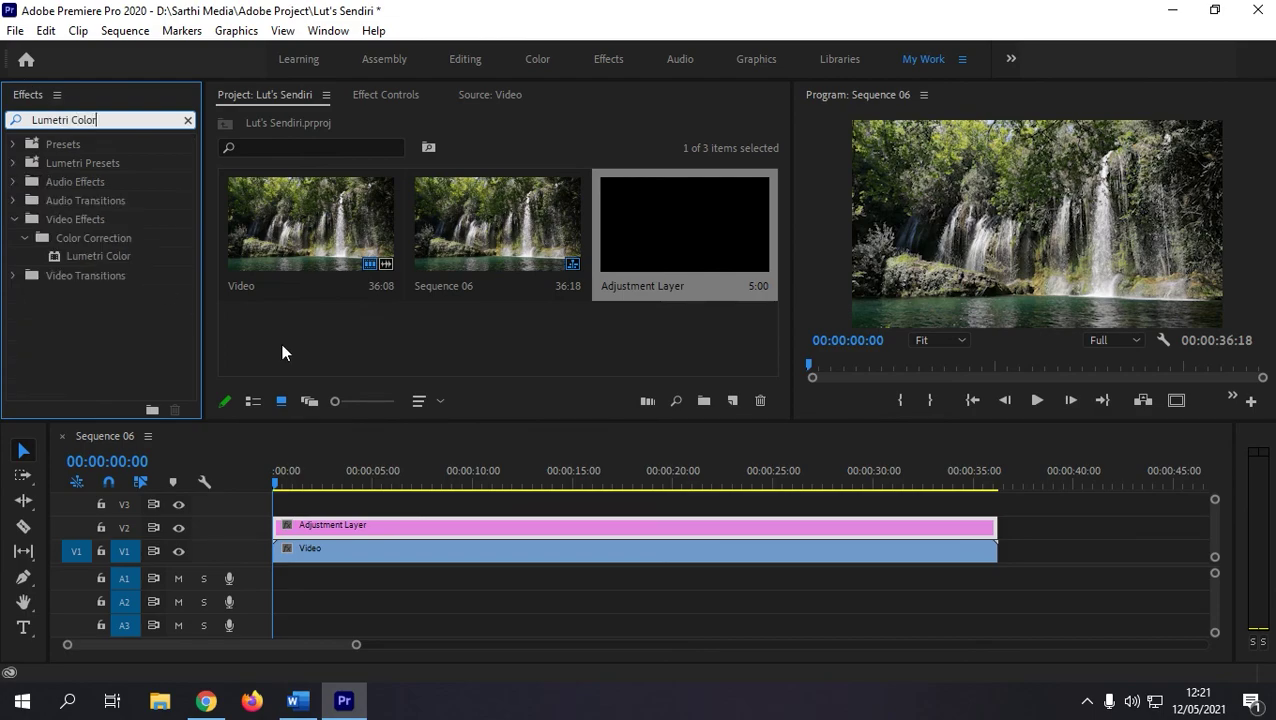
mouse_move(98, 256)
left_mouse_down()
mouse_move(406, 489)
mouse_move(424, 528)
left_mouse_up()
left_click_drag(356, 645, 560, 648)
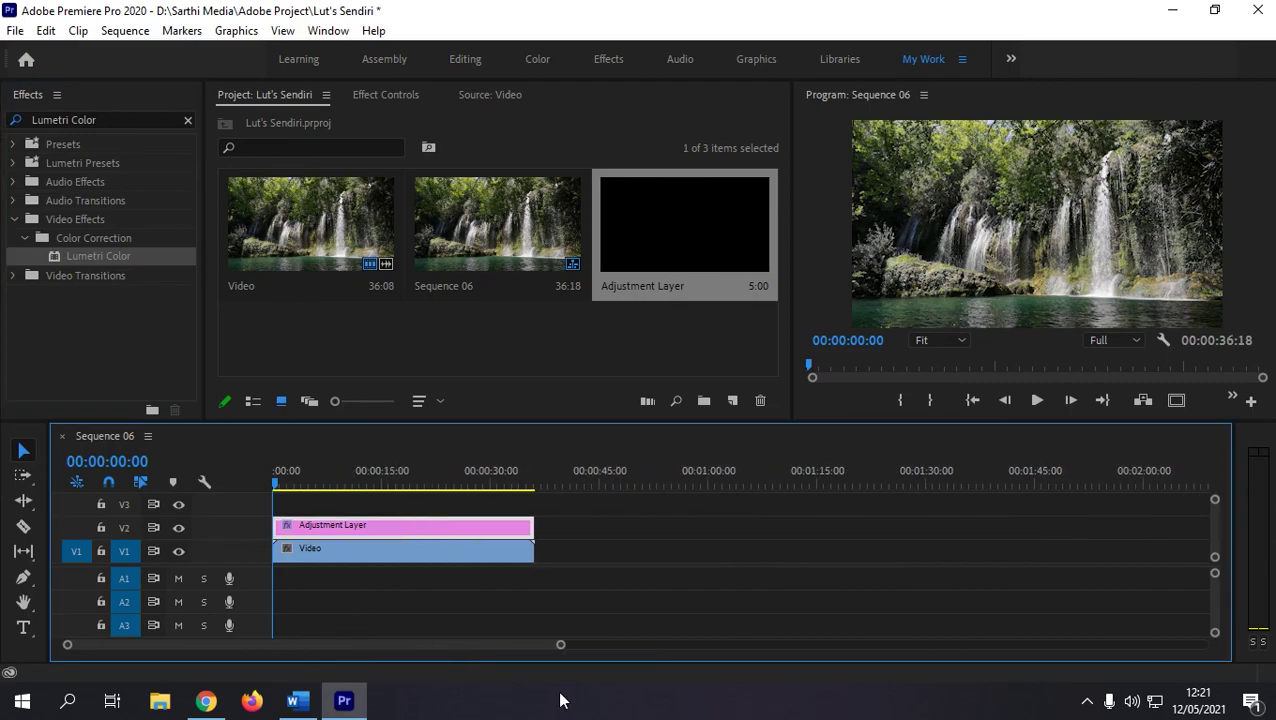
left_click_drag(531, 526, 534, 526)
left_click_drag(560, 645, 362, 645)
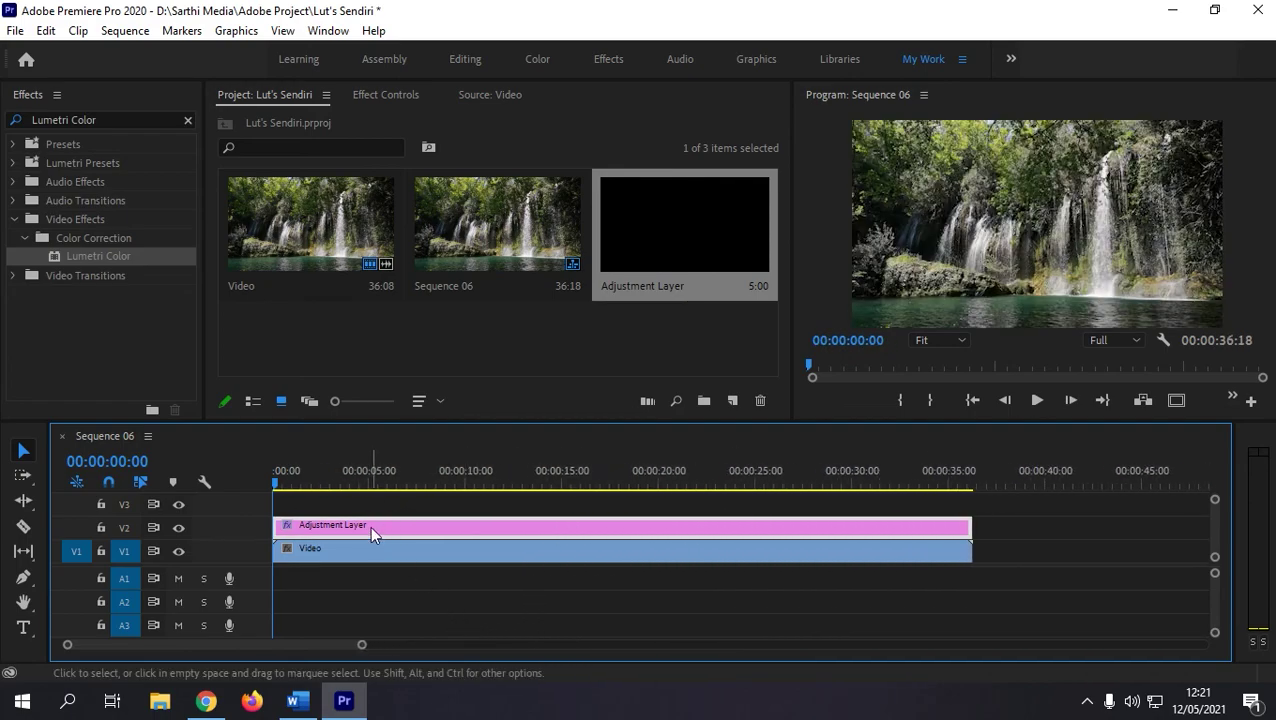
left_click(405, 95)
Expand Lumetri Color's Basic Correction in the adjustment layer's Effect Controls.
scroll(347, 320, "down", 3)
scroll(347, 320, "down", 5)
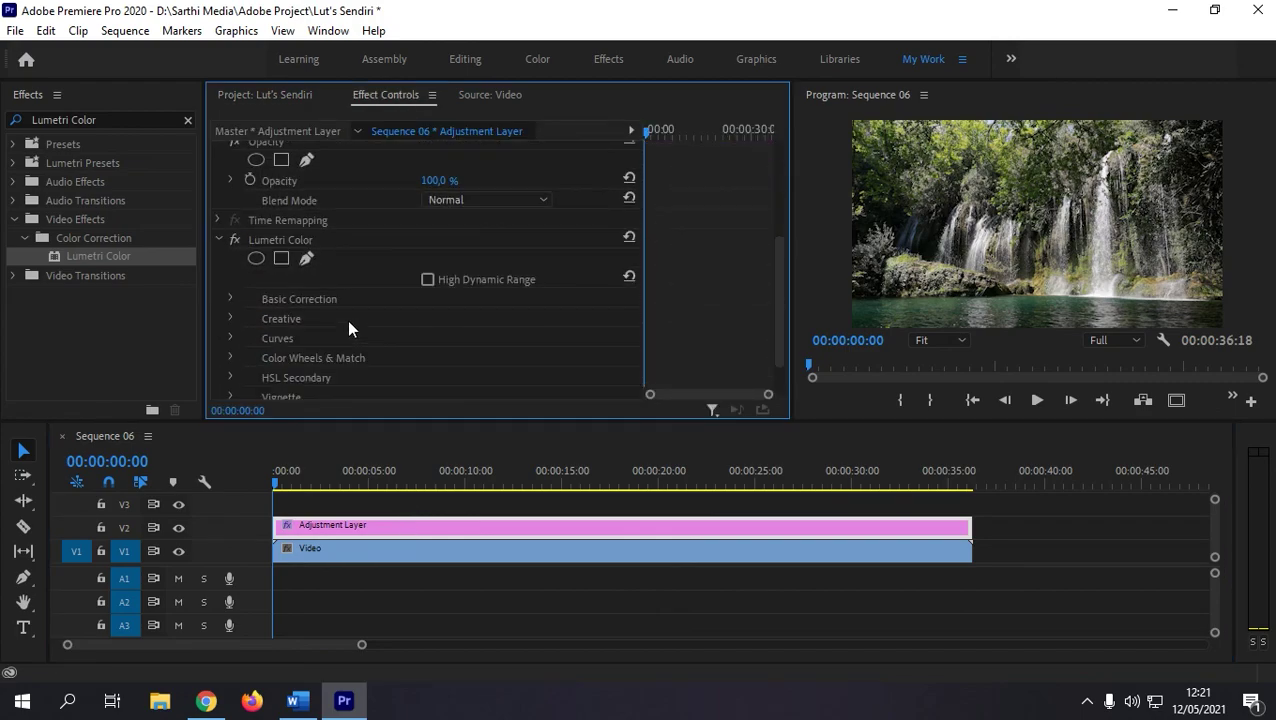
scroll(231, 280, "down", 1)
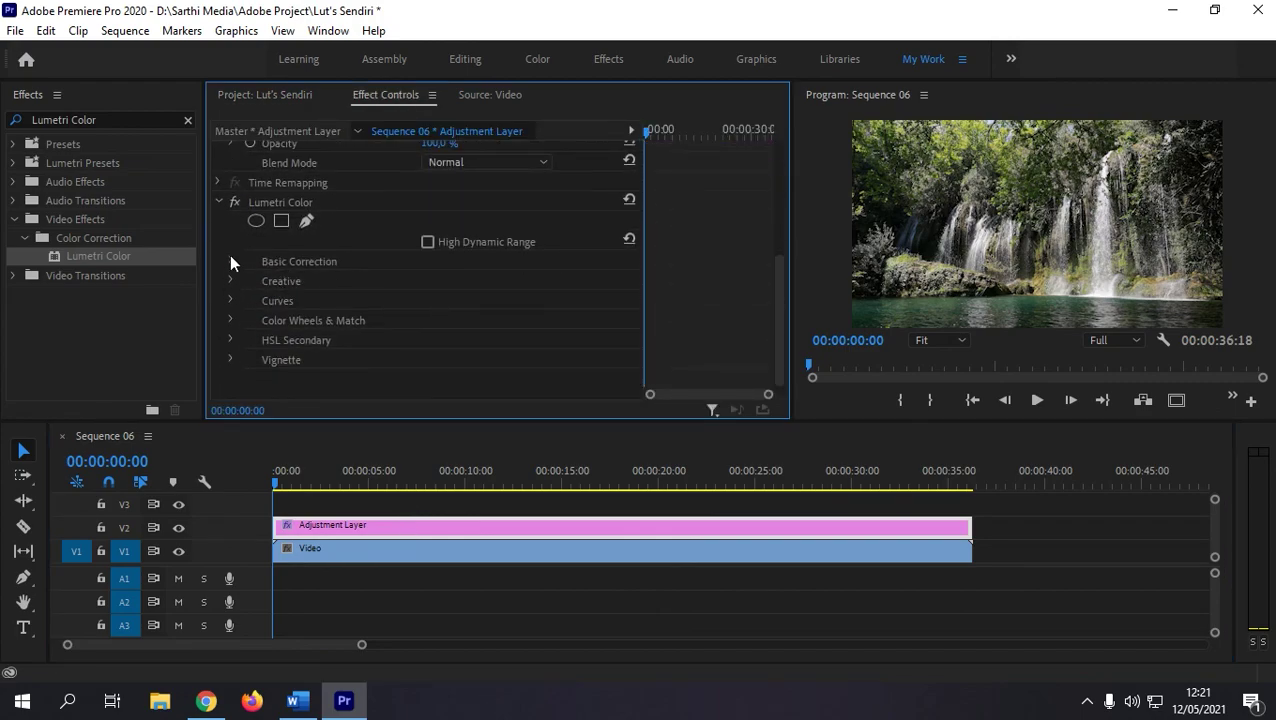
left_click(229, 259)
scroll(314, 290, "down", 3)
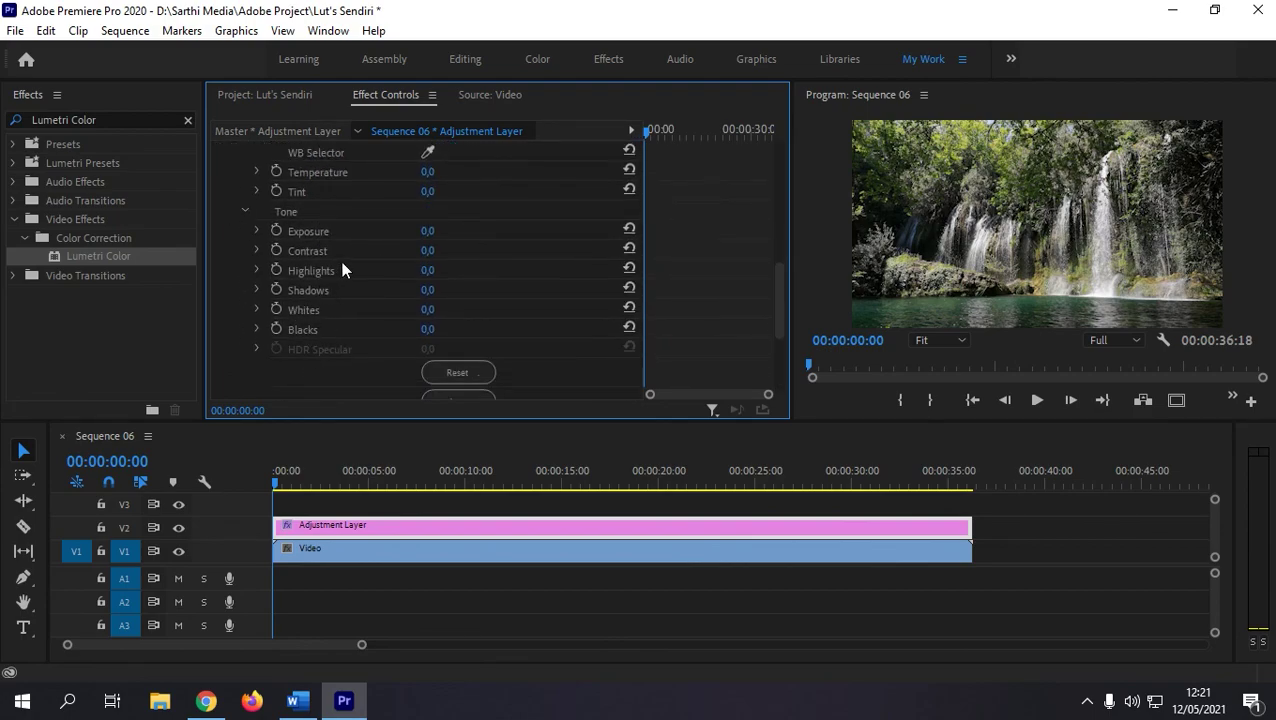
scroll(355, 316, "up", 2)
scroll(356, 312, "down", 3)
scroll(354, 339, "up", 3)
scroll(355, 341, "up", 2)
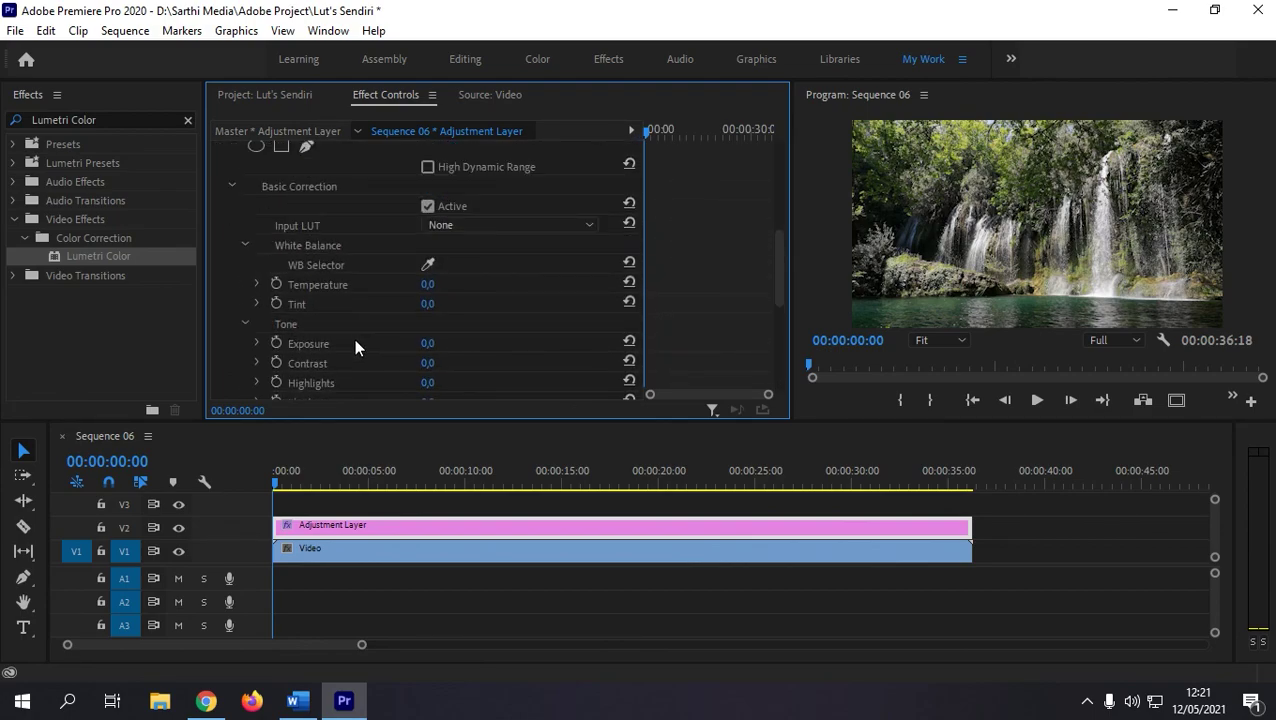
scroll(330, 300, "up", 2)
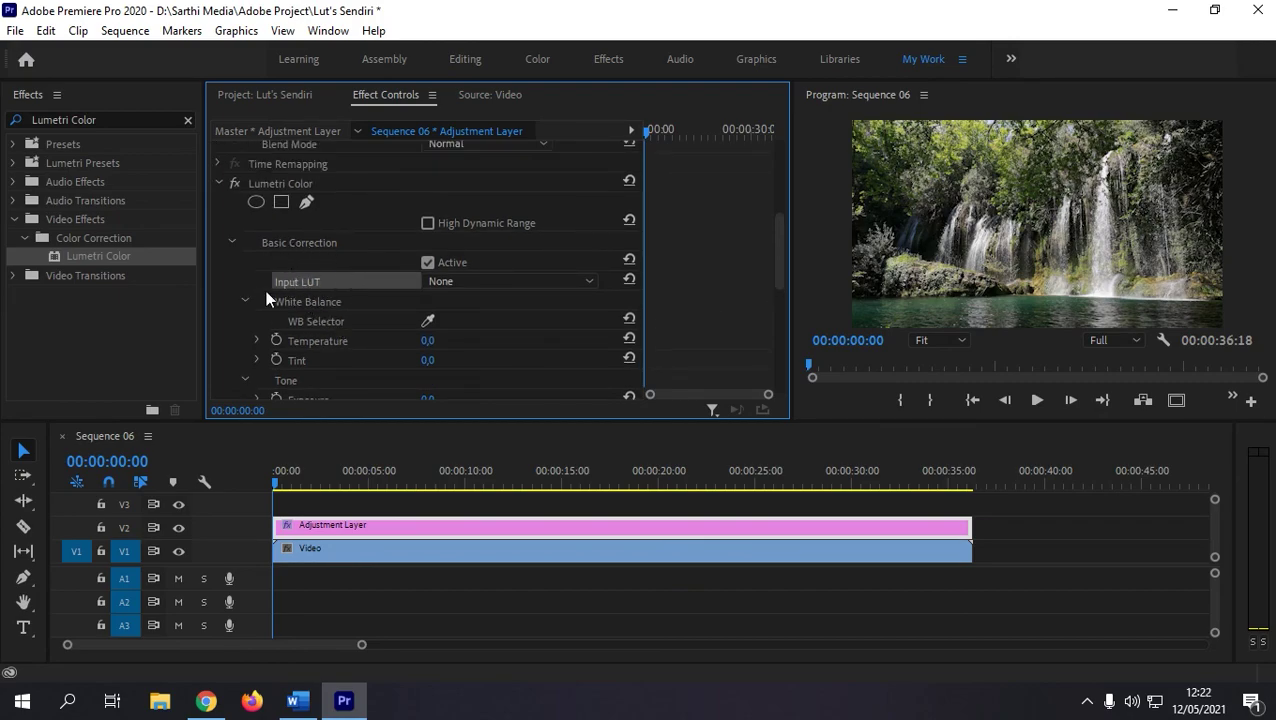
Load Lut's Tutorial.cube from Downloads as the Input LUT.
left_click(452, 282)
left_click(477, 340)
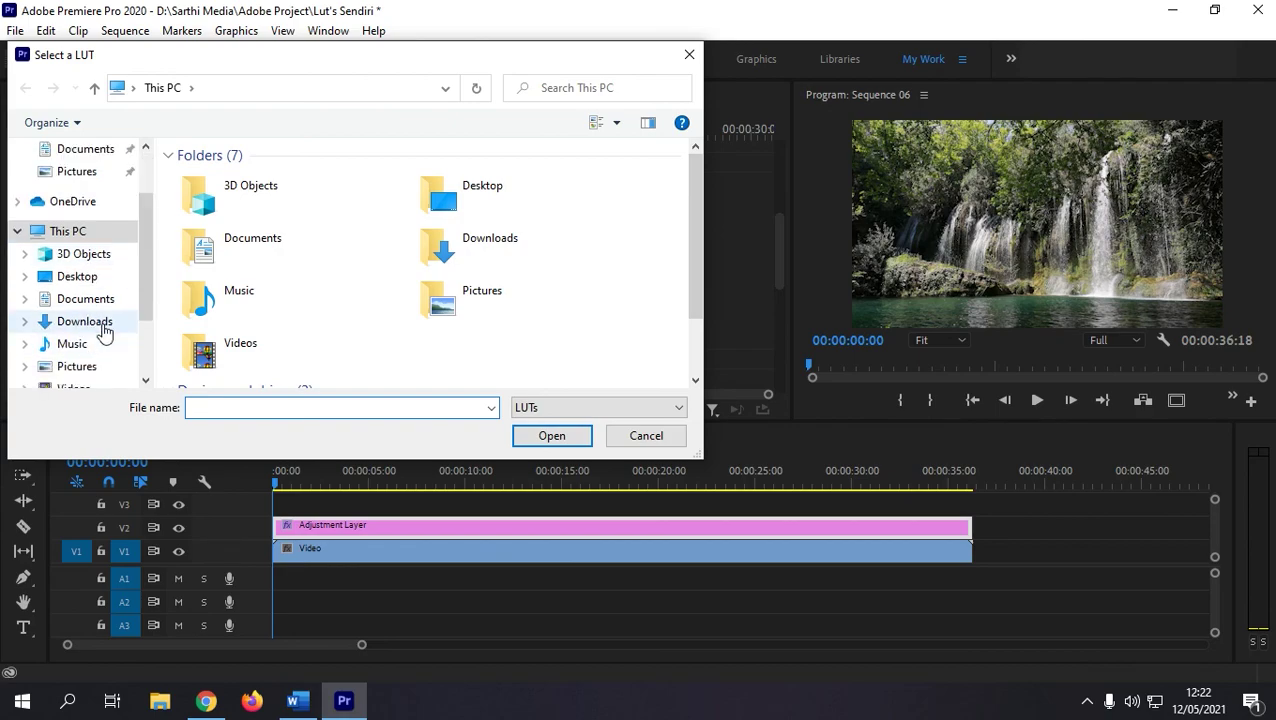
left_click(88, 322)
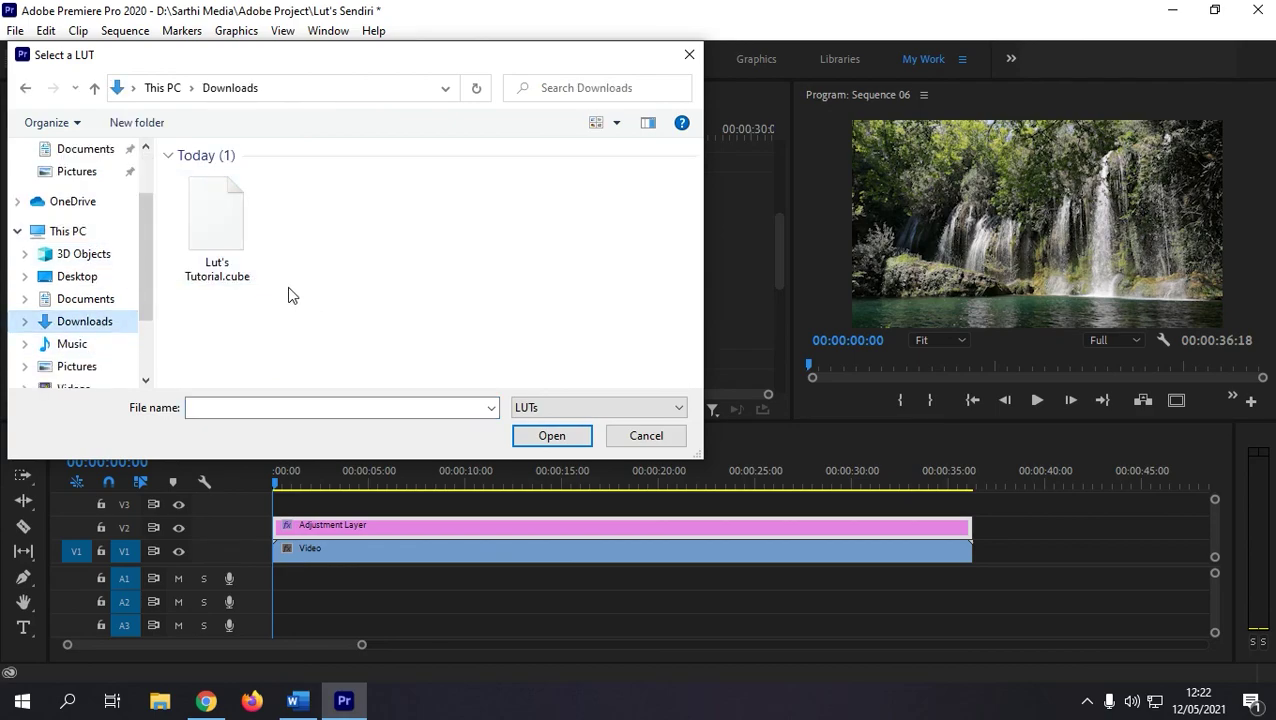
left_click(236, 246)
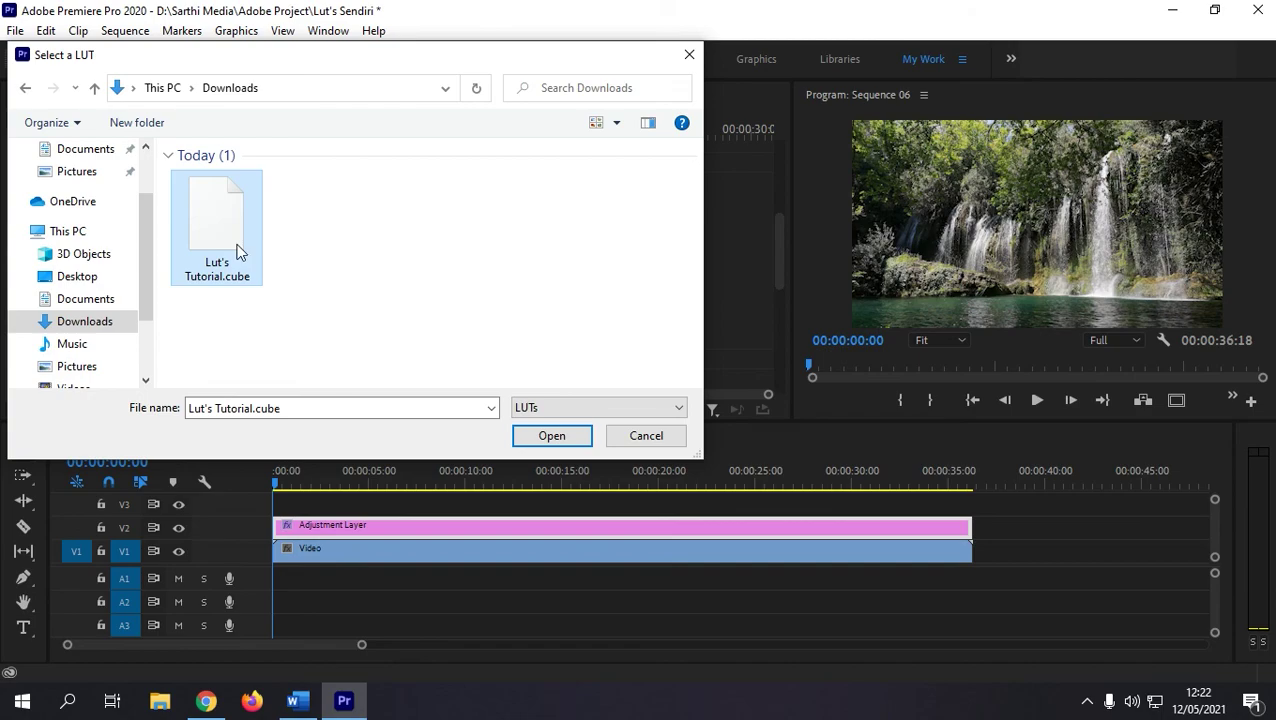
left_click(550, 437)
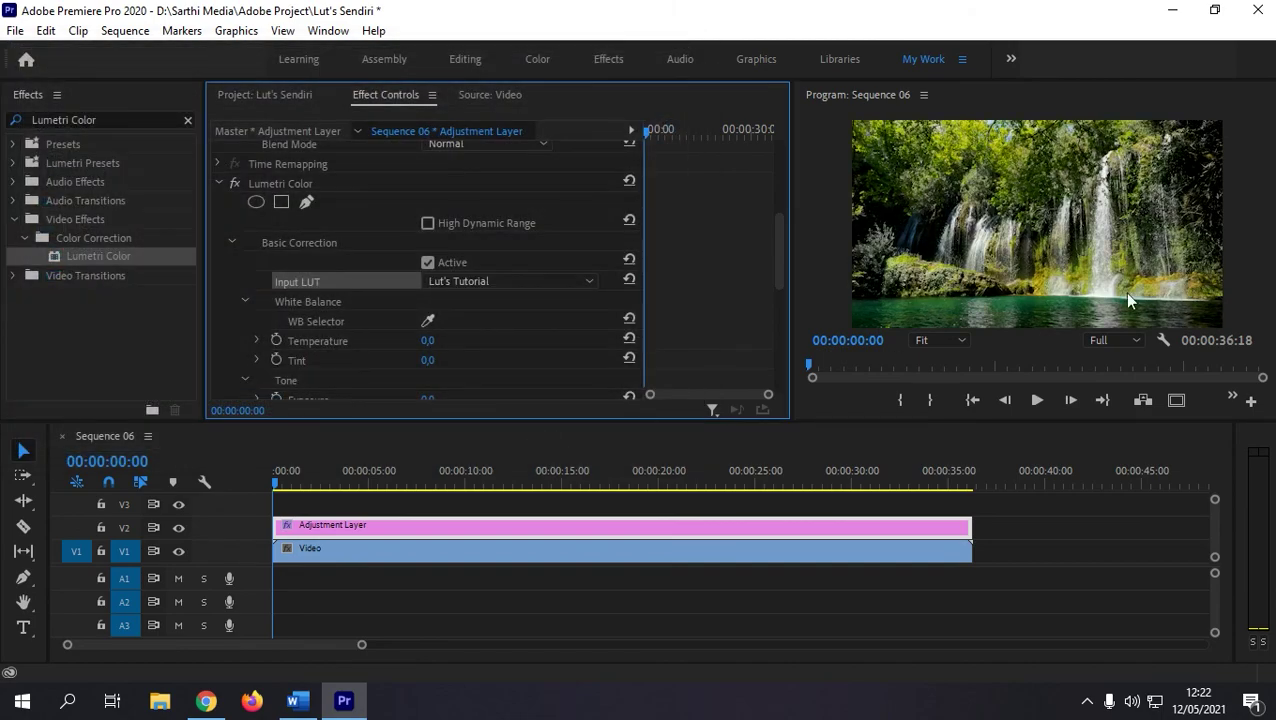
Preview the graded sequence and add another copy of the Video clip to V1.
left_click(1036, 400)
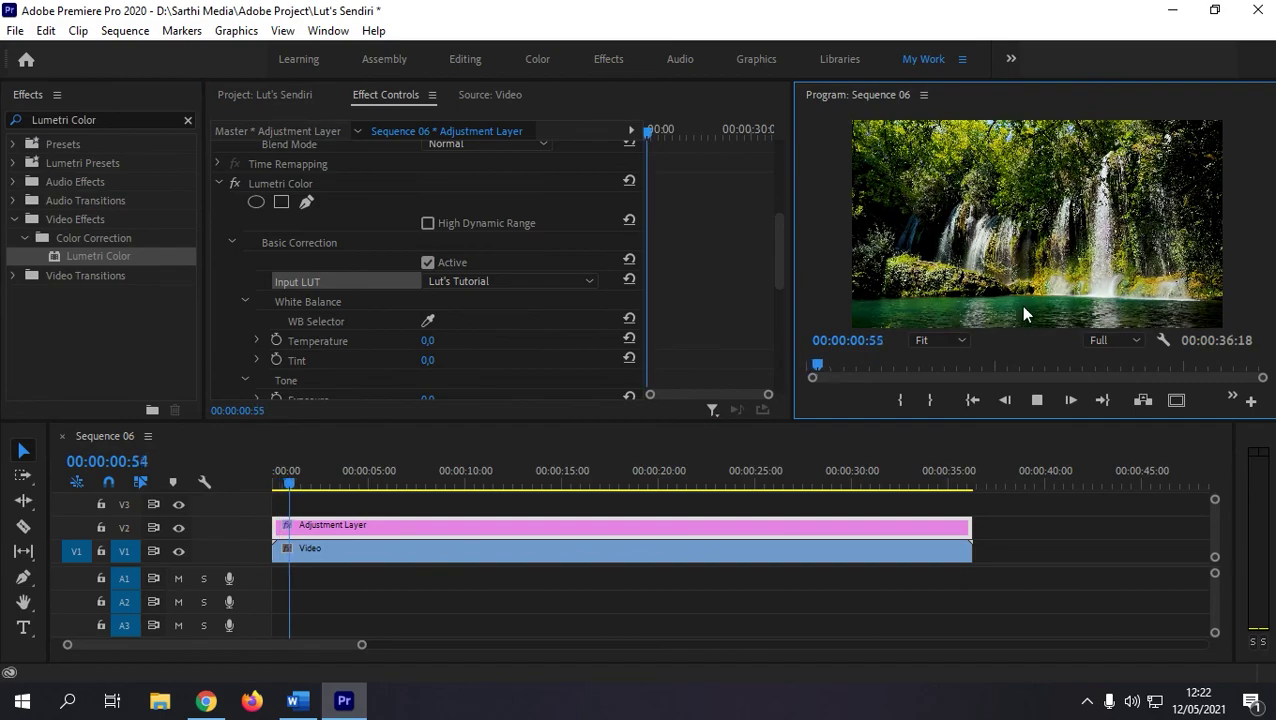
left_click(1036, 403)
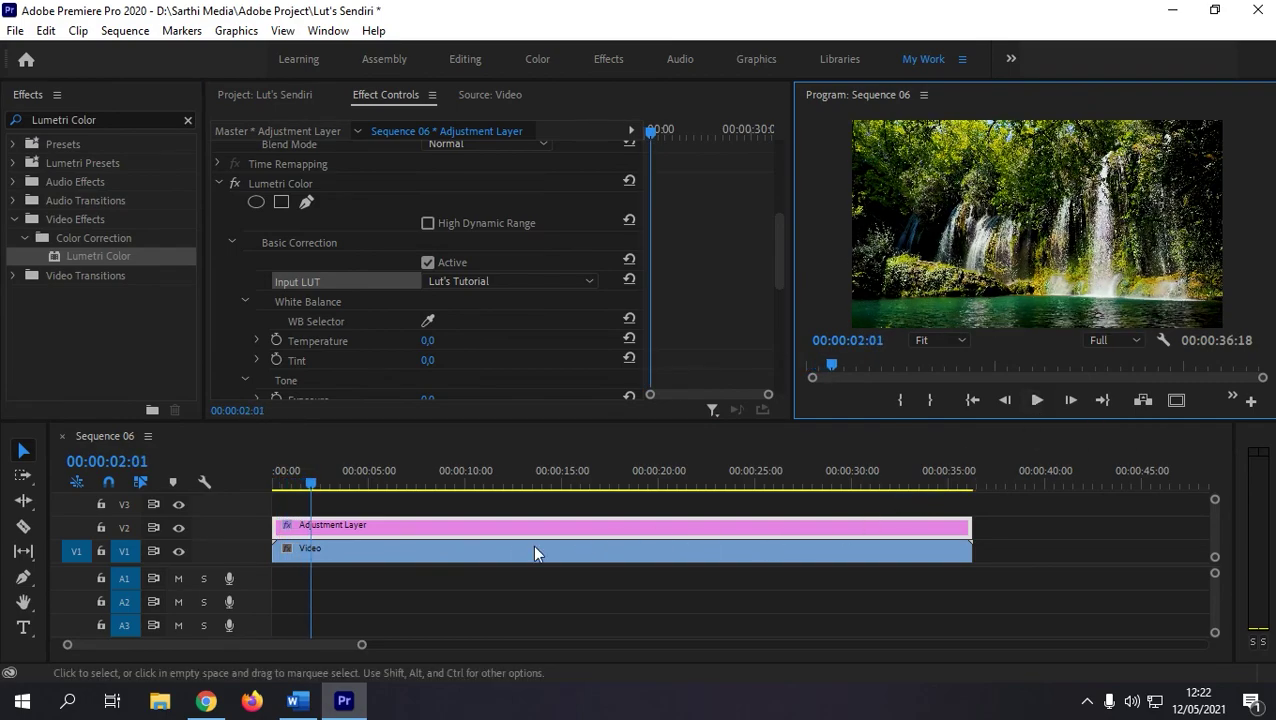
left_click_drag(361, 644, 477, 644)
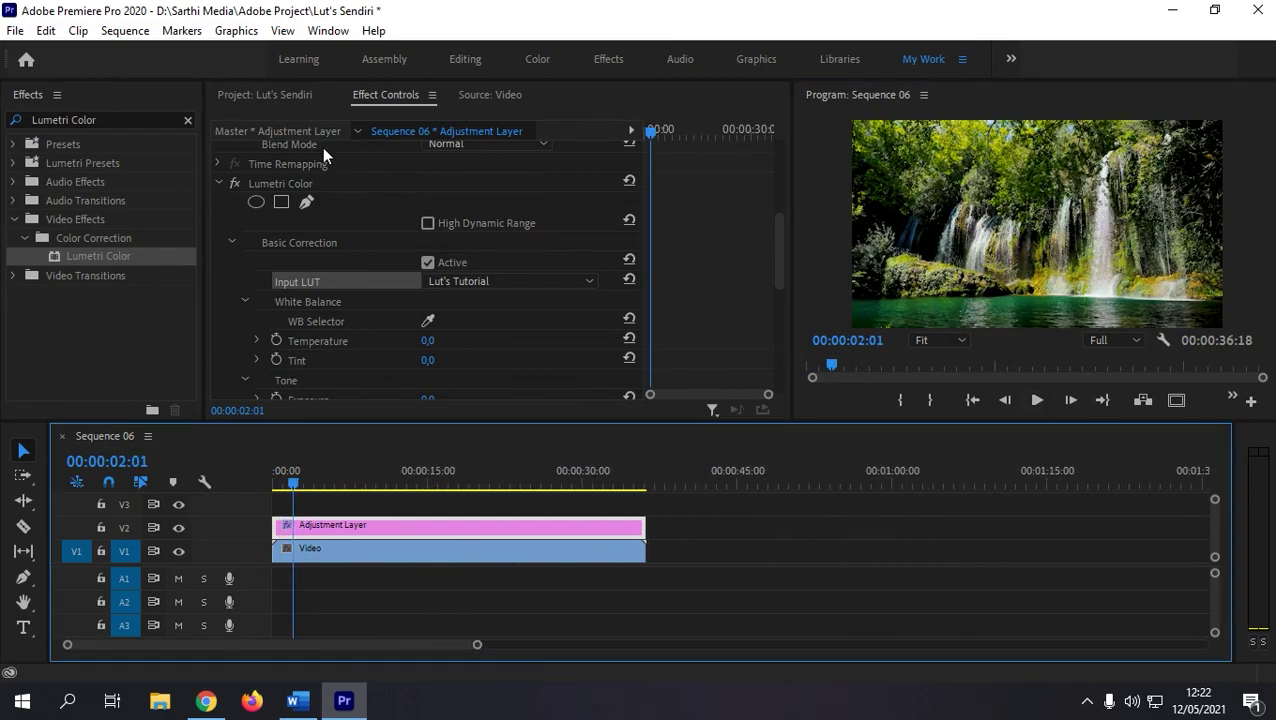
left_click(290, 95)
mouse_move(399, 554)
left_mouse_down()
mouse_move(548, 577)
mouse_move(742, 547)
left_mouse_up()
Place a second copy of the Video clip on V1 directly after the first.
double_click(742, 547)
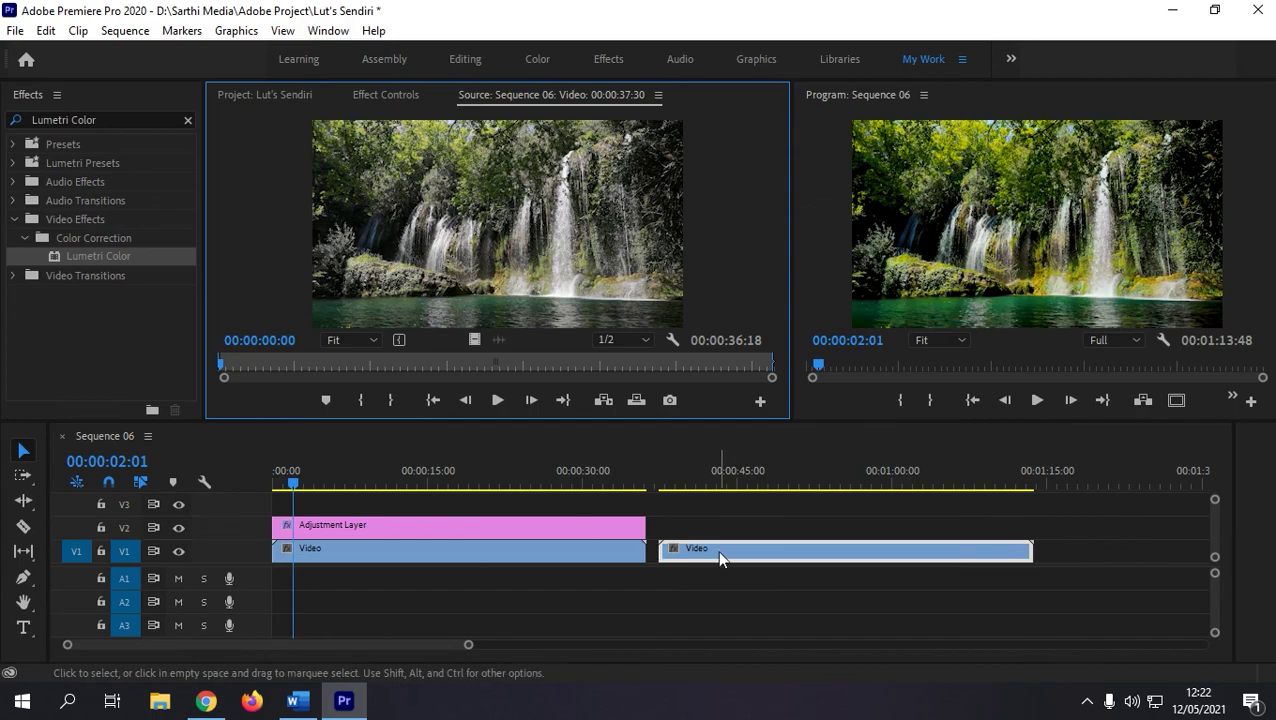
mouse_move(720, 556)
left_mouse_down()
mouse_move(683, 565)
mouse_move(1021, 529)
left_mouse_up()
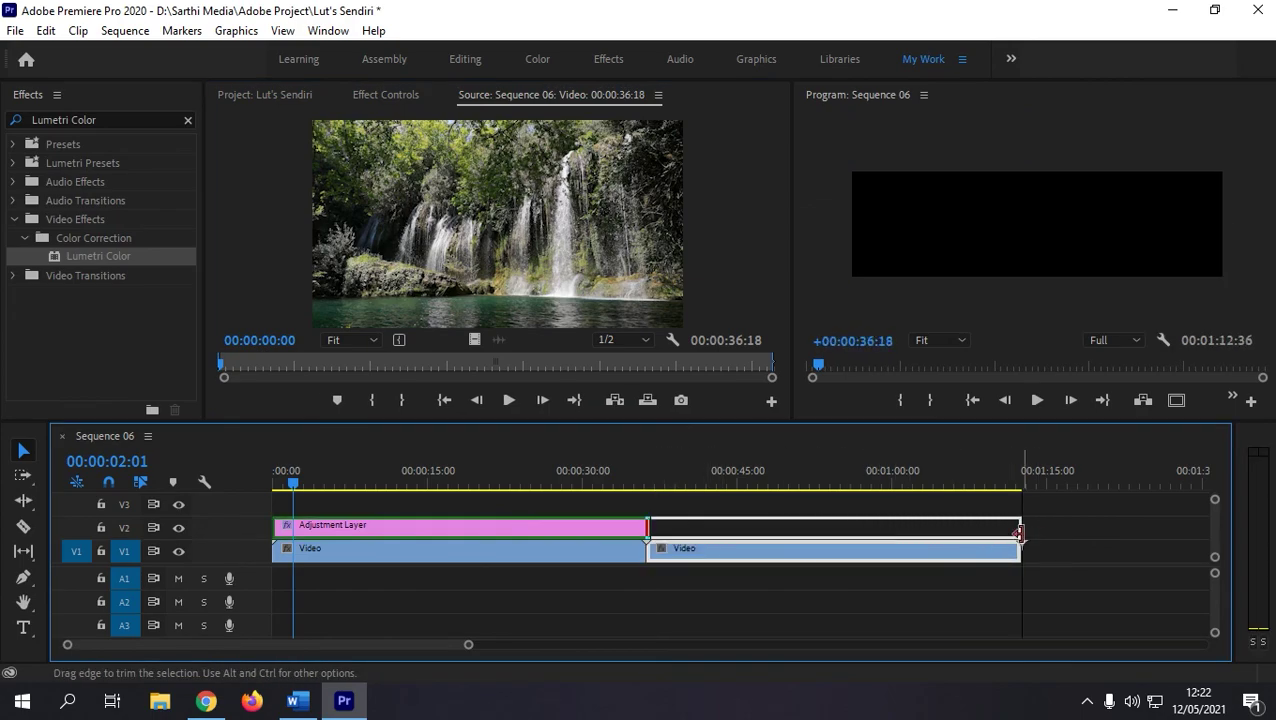
mouse_move(614, 476)
left_mouse_down()
mouse_move(644, 484)
mouse_move(613, 481)
left_mouse_up()
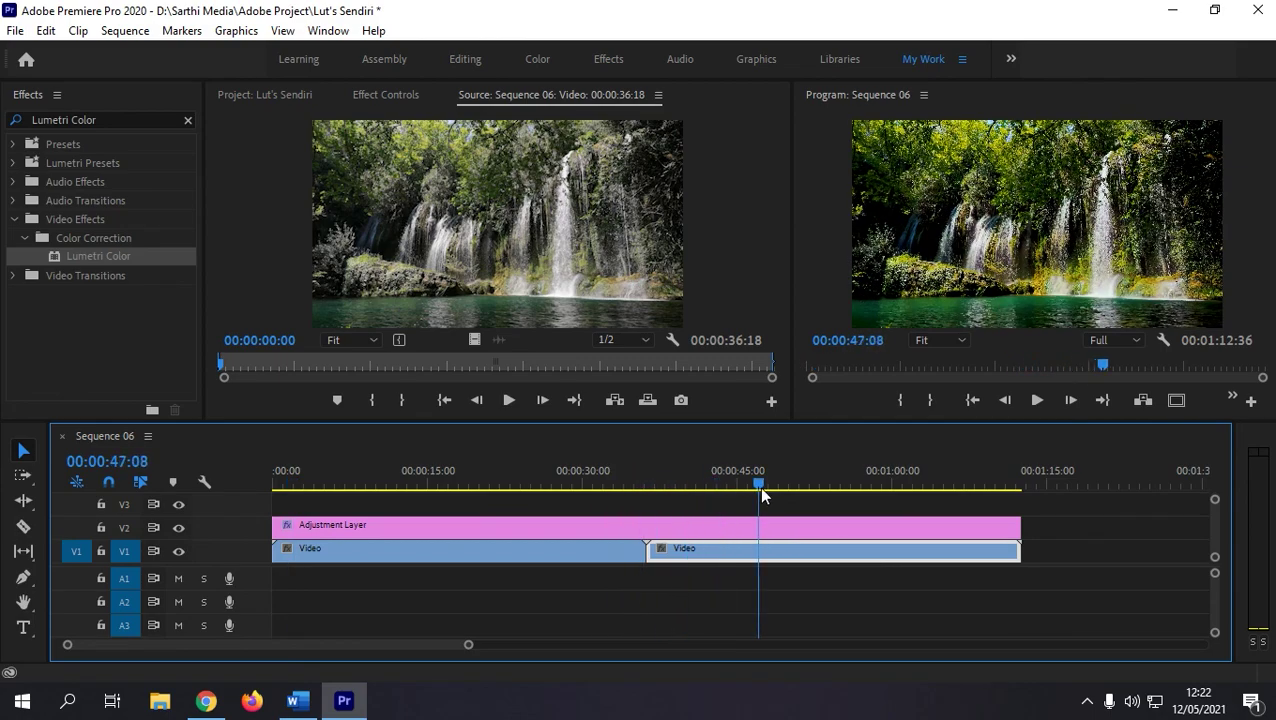
Turn the V2 adjustment layer track off and back on to compare ungraded and graded footage.
left_click(180, 527)
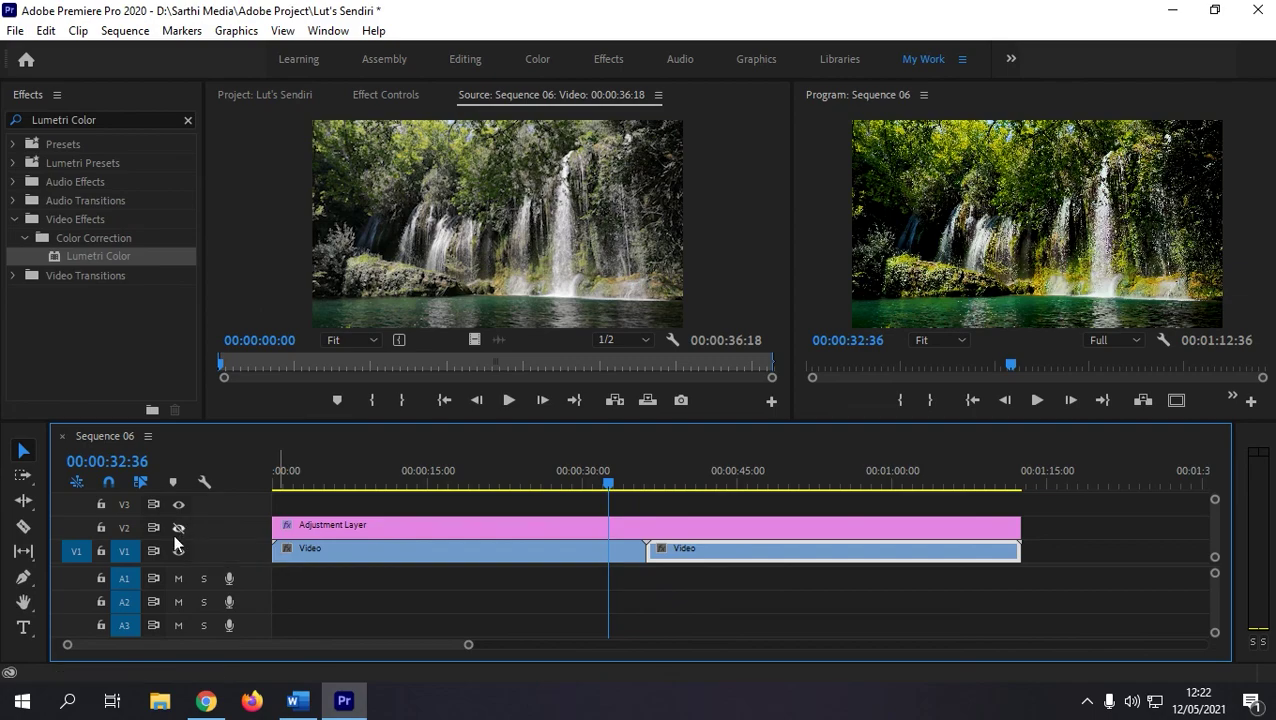
left_click(740, 580)
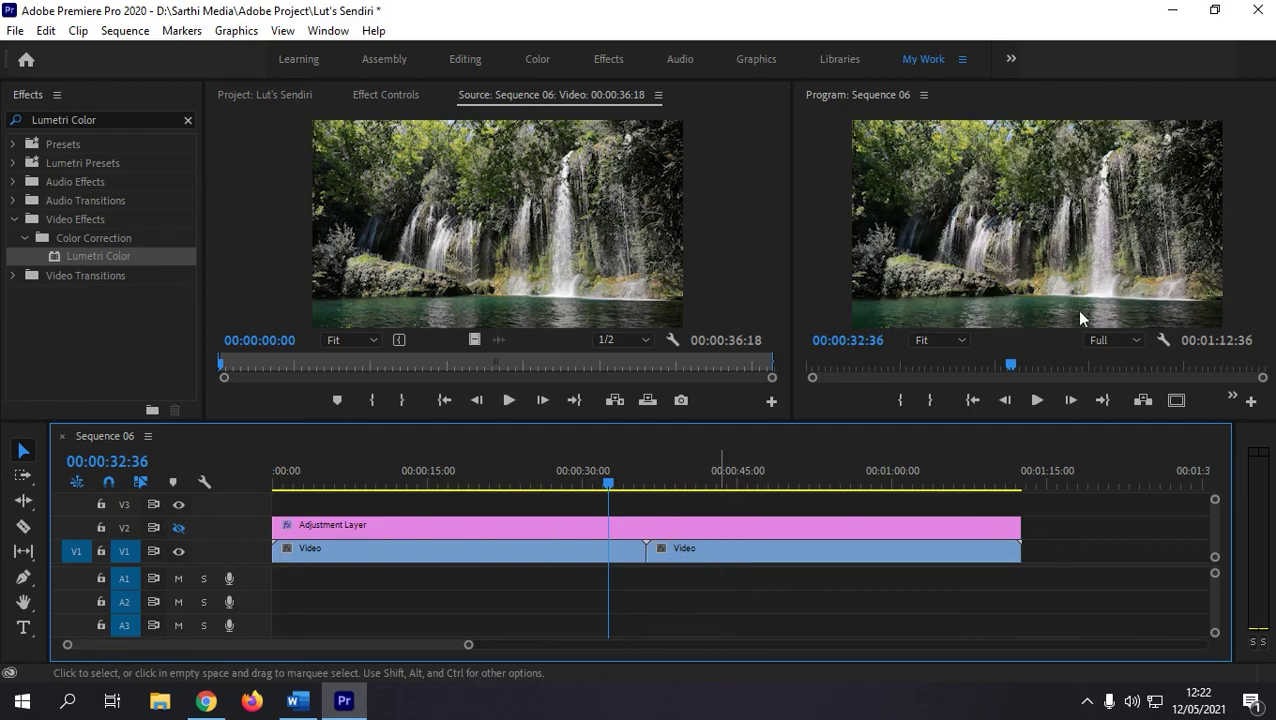
left_click(180, 527)
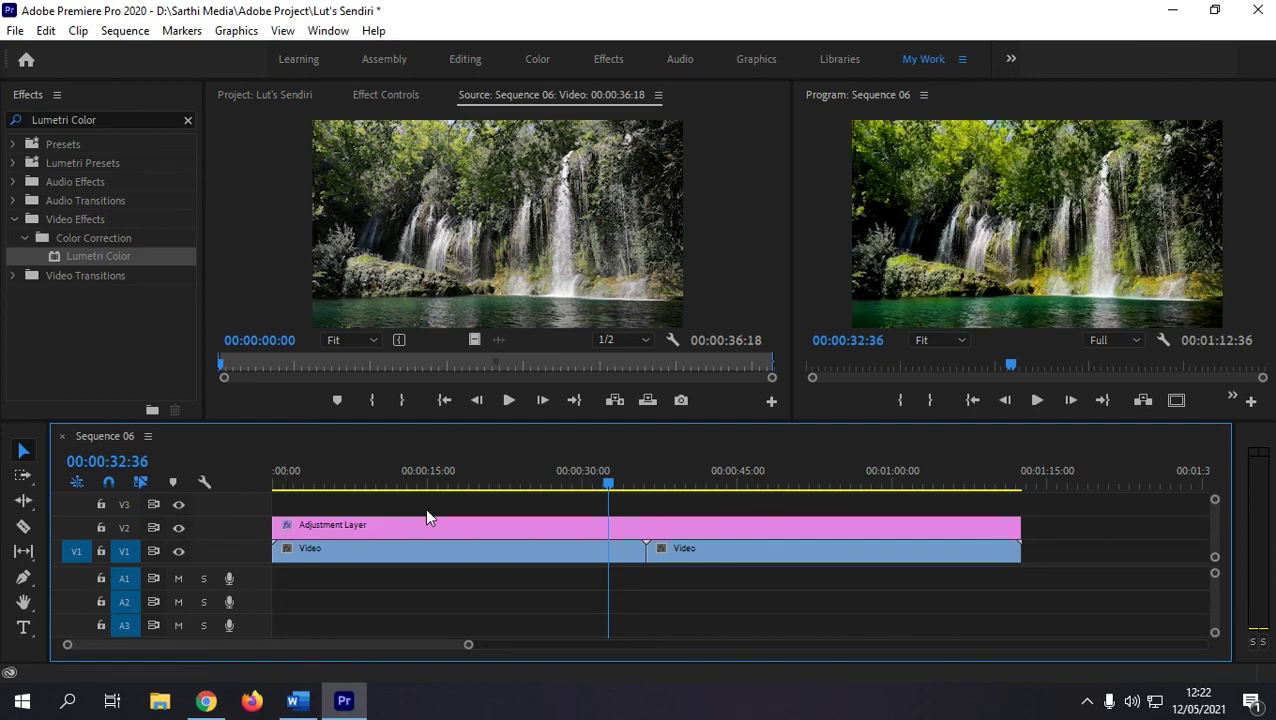
left_click_drag(612, 484, 222, 504)
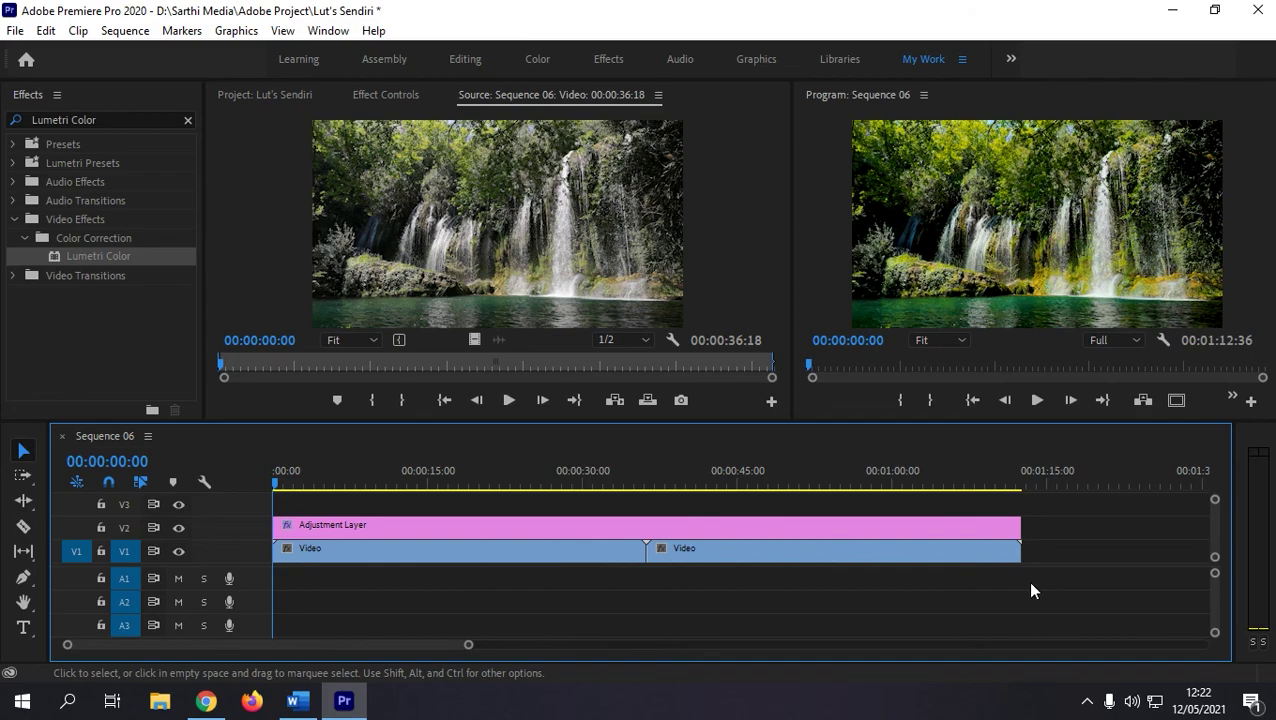